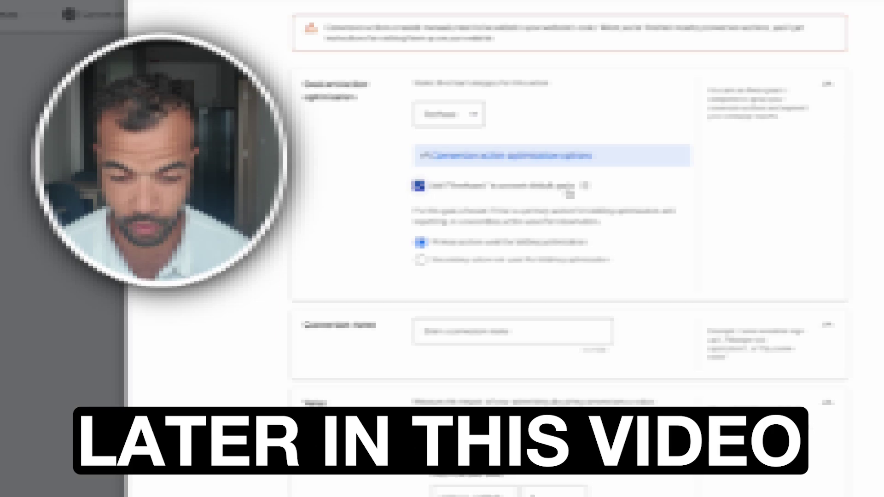
Scroll through the Google & YouTube app settings to confirm conversion tracking is on.
scroll(570, 194, down, 10)
scroll(570, 194, up, 5)
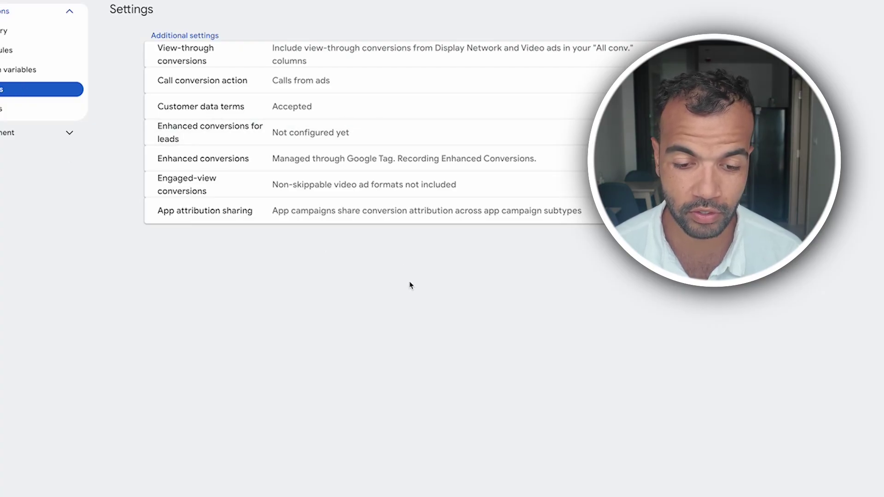
Confirm enhanced conversions are managed through Google Tag, then go to the conversions Summary.
click(383, 170)
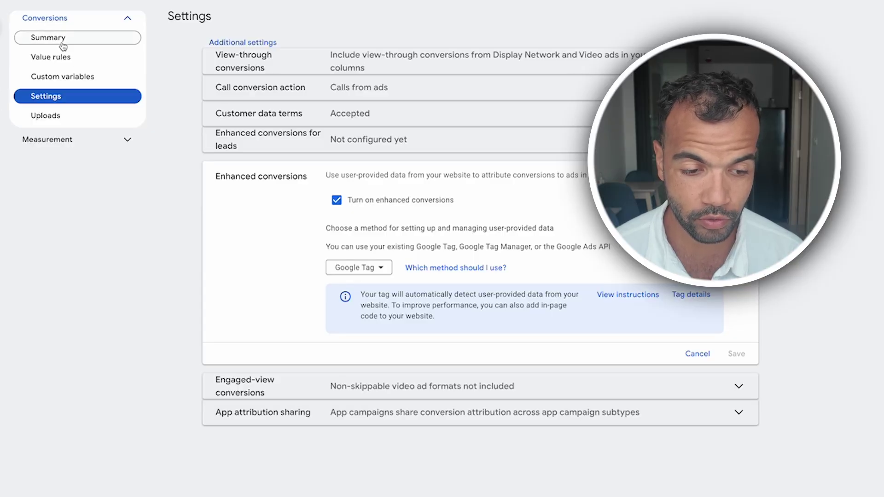
click(62, 42)
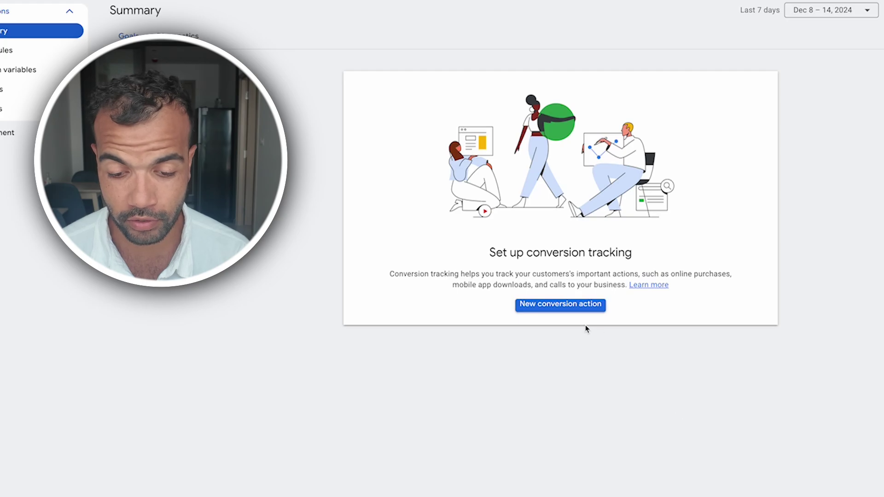
Start a manual website conversion action with Purchase as its goal category.
click(569, 308)
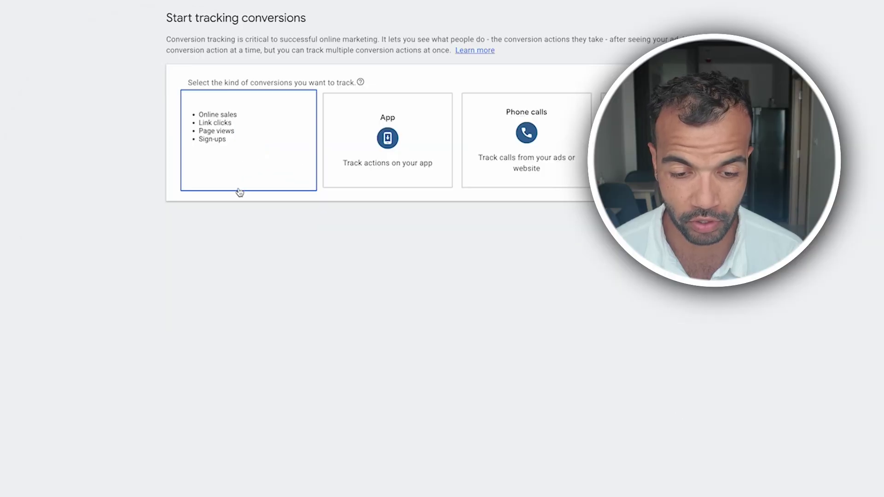
click(271, 168)
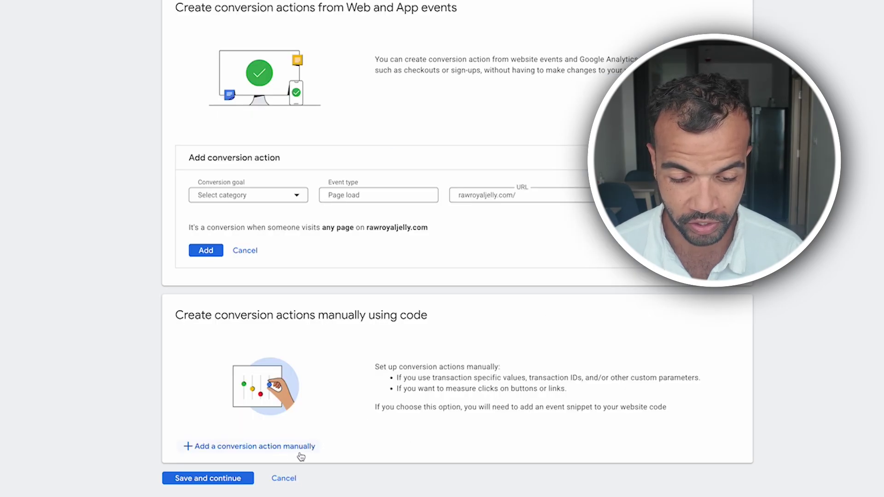
click(304, 453)
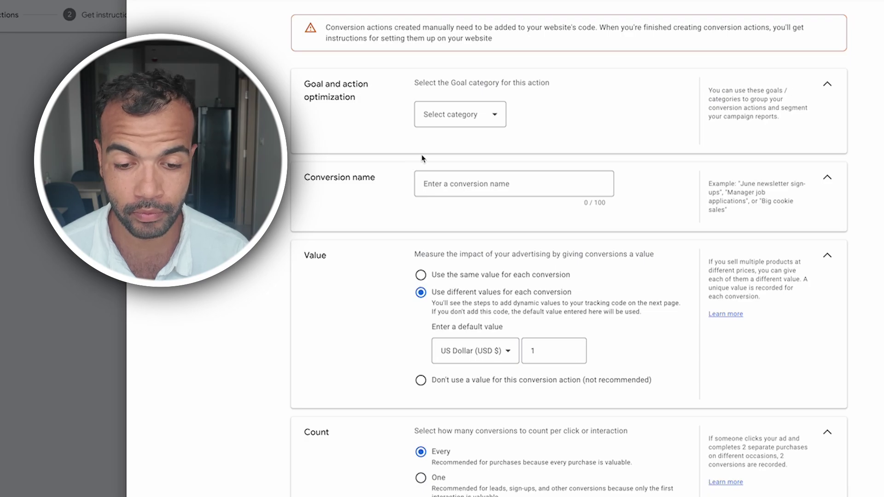
click(446, 119)
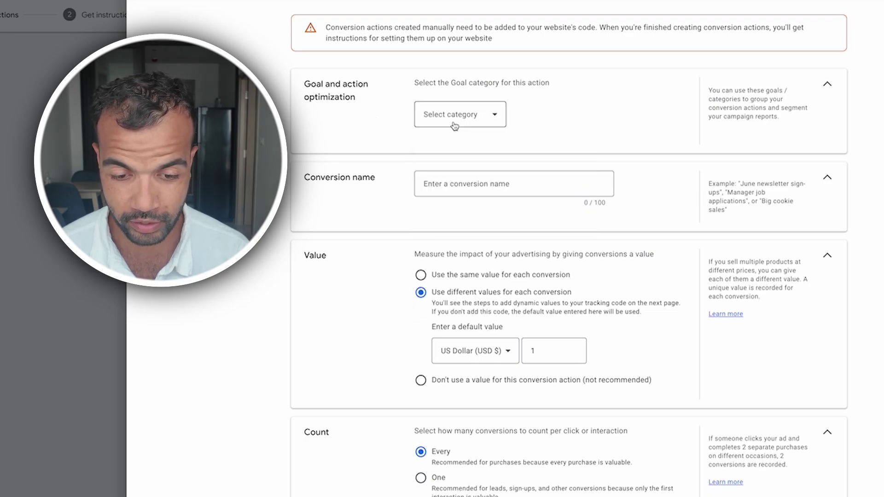
click(445, 119)
click(454, 144)
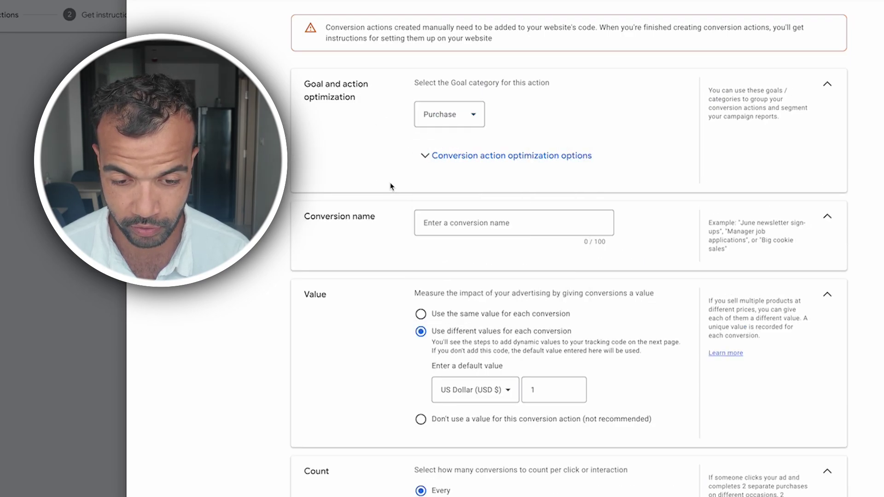
click(533, 164)
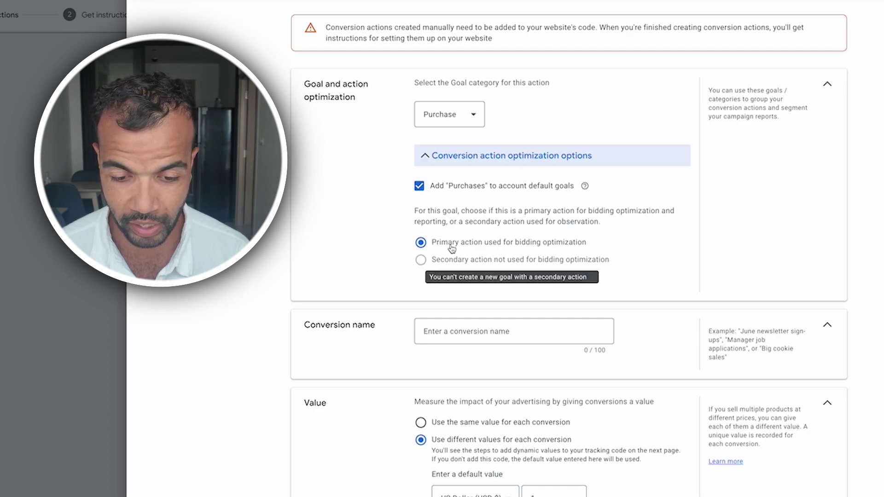
Name the action 'dc | RRJ | Purchase' and set a 90-day click-through window.
click(460, 331)
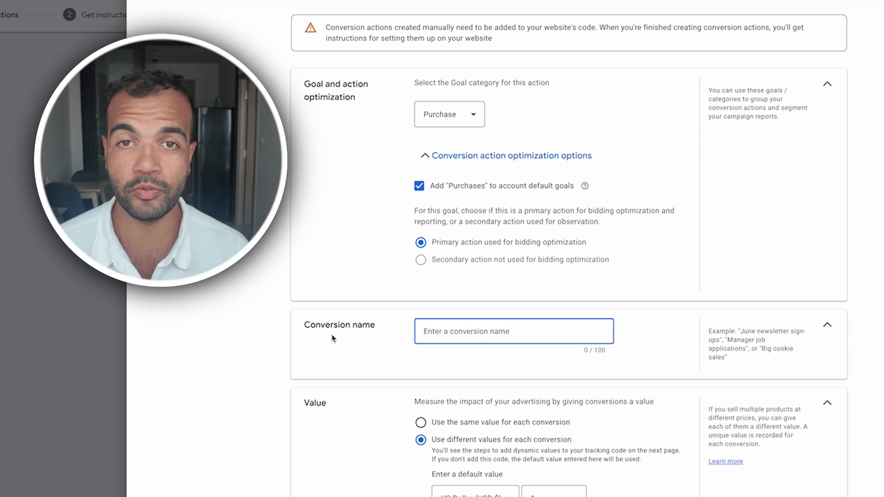
text(dc | RRJ | Purchase)
scroll(411, 282, down, 5)
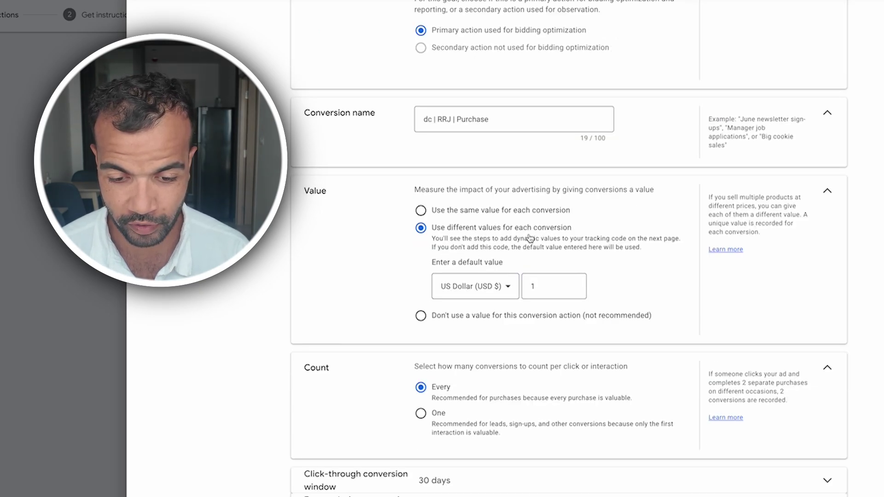
scroll(515, 244, down, 1)
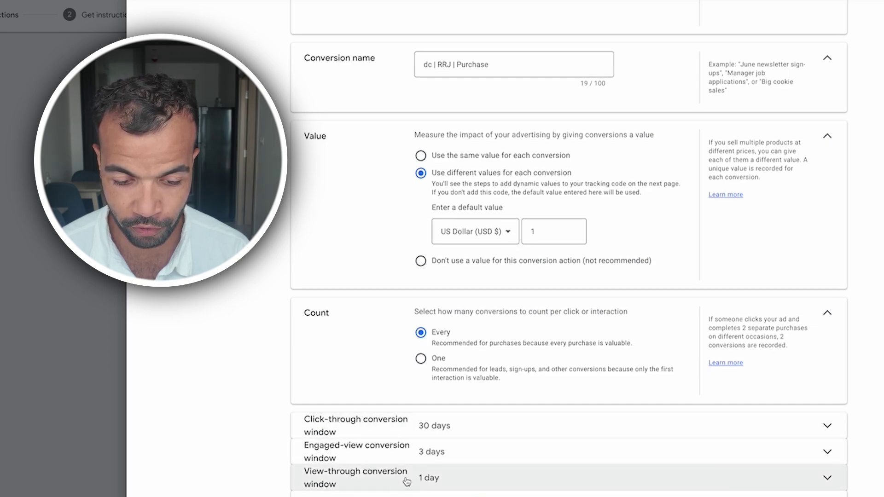
click(483, 426)
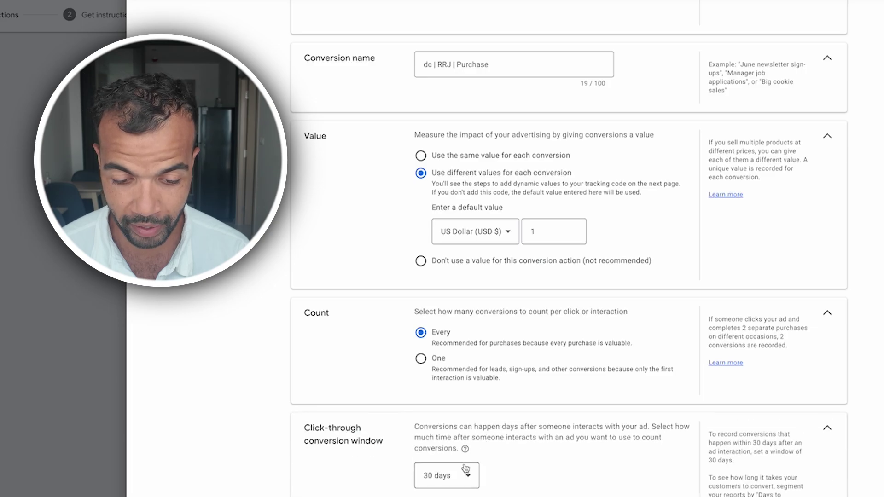
click(447, 475)
click(442, 456)
scroll(371, 413, down, 2)
Set 30-day engaged-view and view-through windows and finish the Purchase action.
click(460, 453)
click(447, 479)
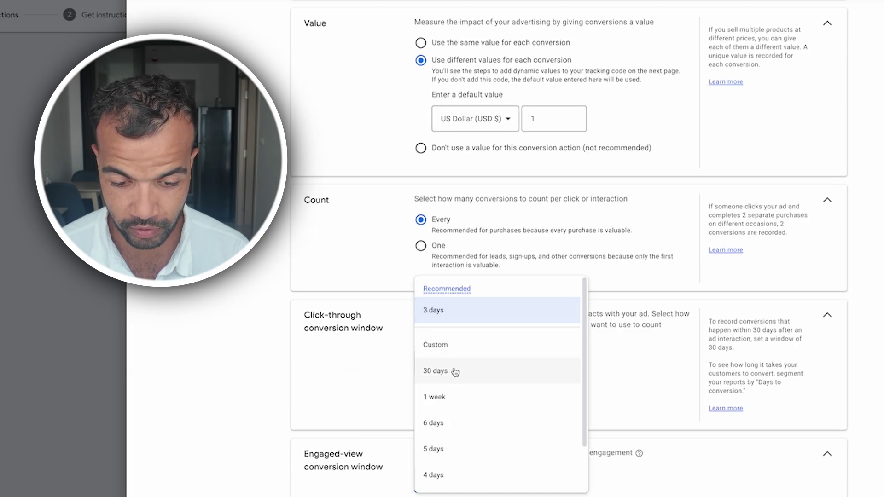
click(405, 371)
scroll(456, 478, down, 1)
click(444, 474)
click(417, 362)
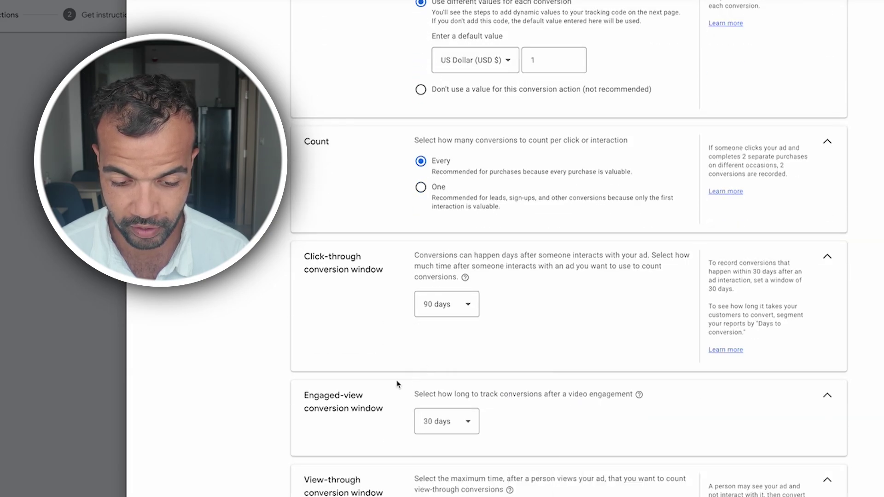
scroll(397, 384, down, 3)
scroll(568, 420, down, 1)
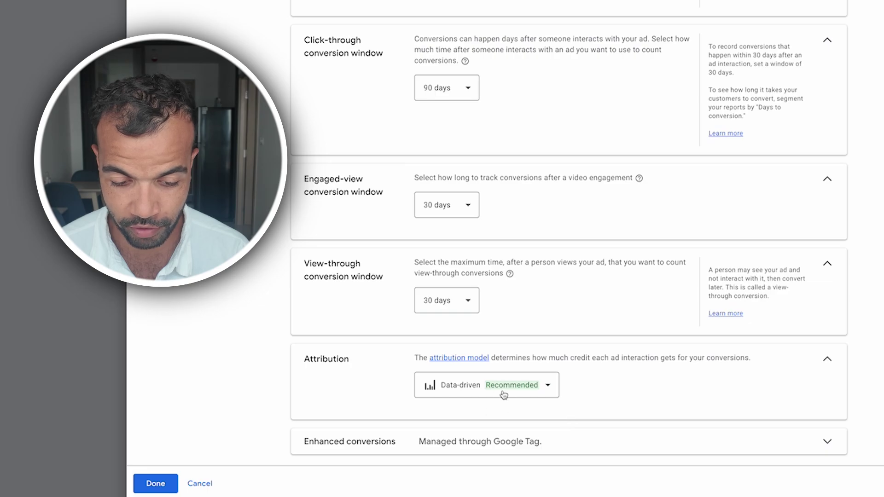
click(543, 440)
scroll(572, 394, down, 2)
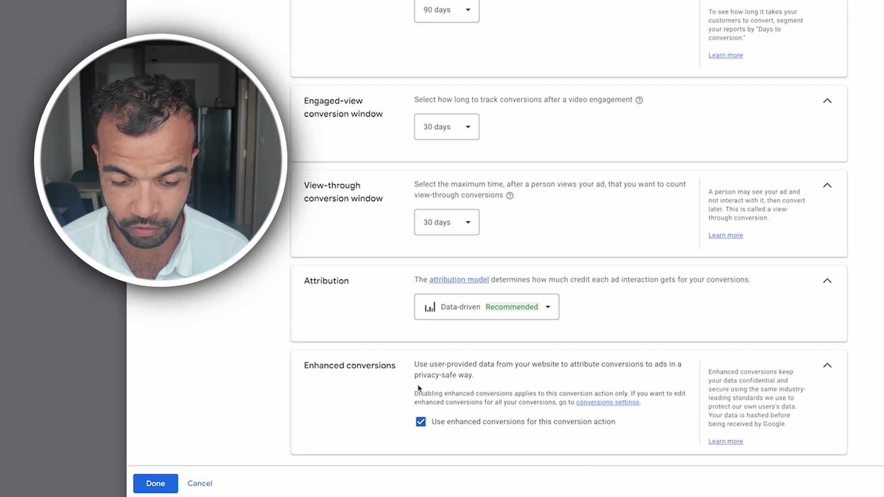
click(159, 483)
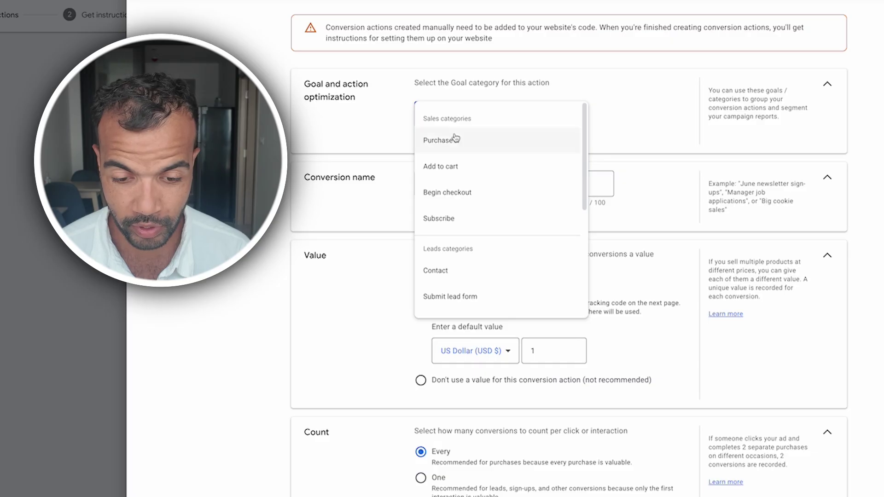
Add the 'dc (REL) Add To Cart' action with Add to cart category and 90-day click-through.
click(452, 161)
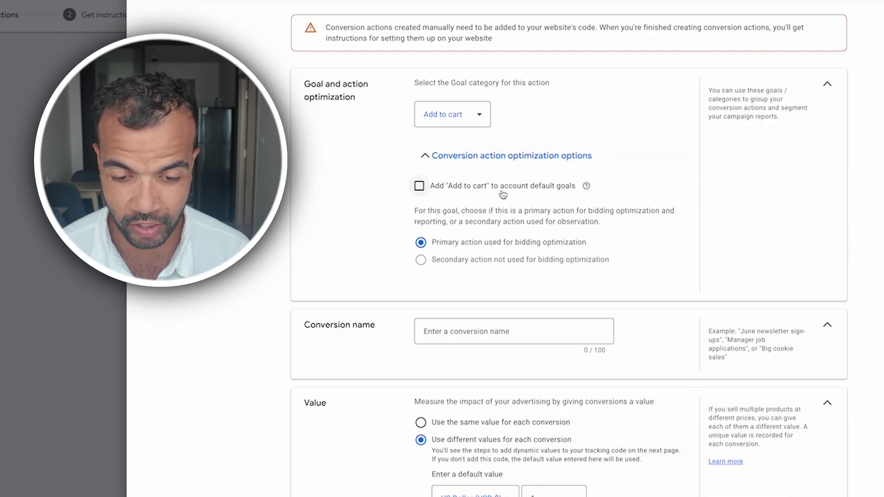
click(513, 331)
text(dc )
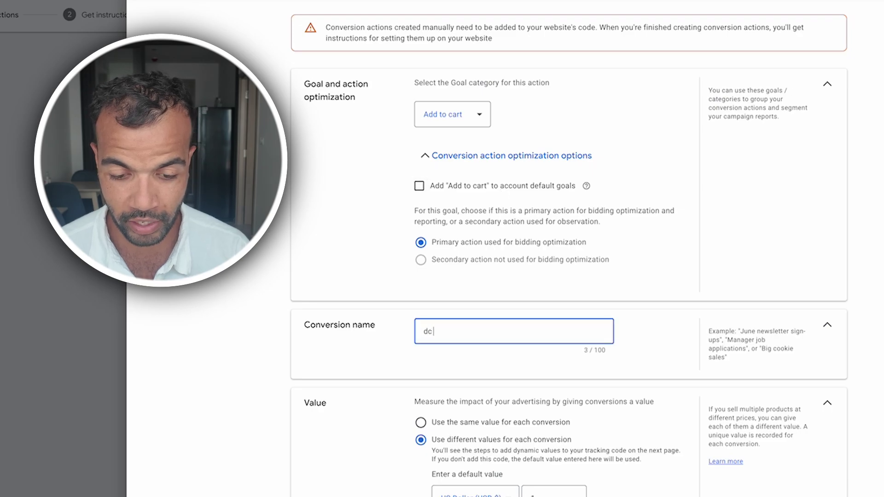
text((REL) Add To Cart)
scroll(385, 305, down, 6)
scroll(374, 365, down, 3)
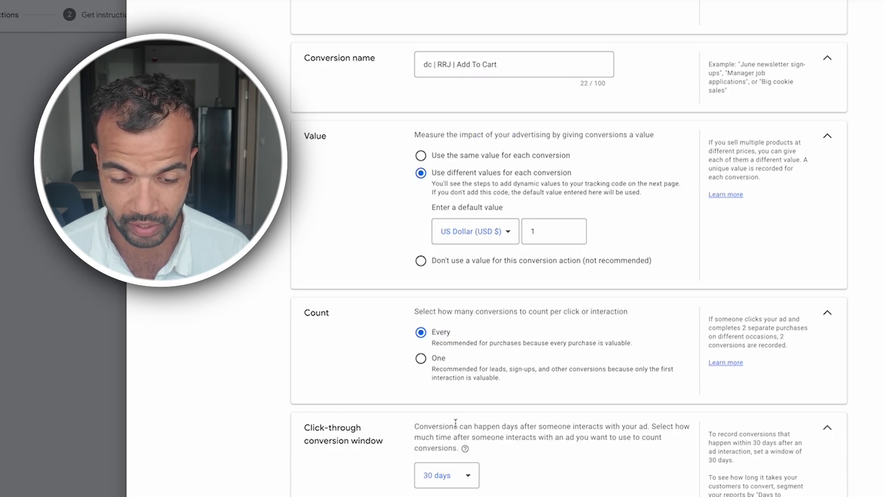
click(456, 441)
click(452, 310)
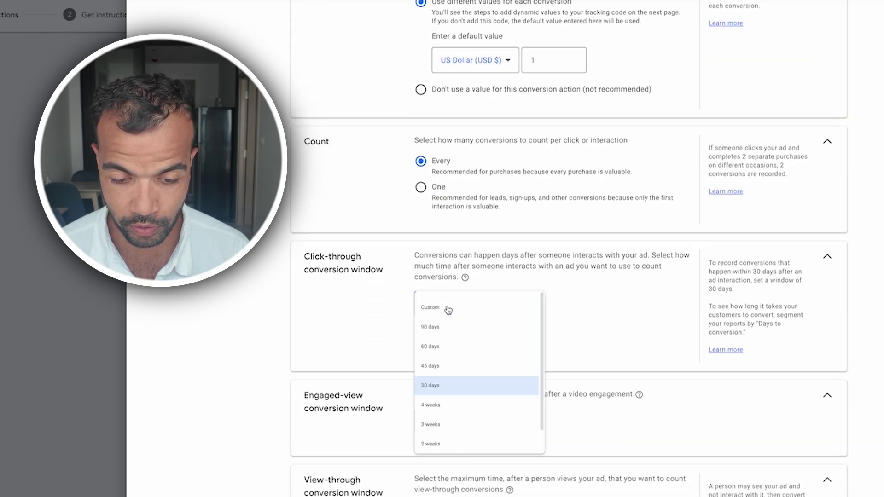
click(446, 469)
scroll(446, 468, down, 3)
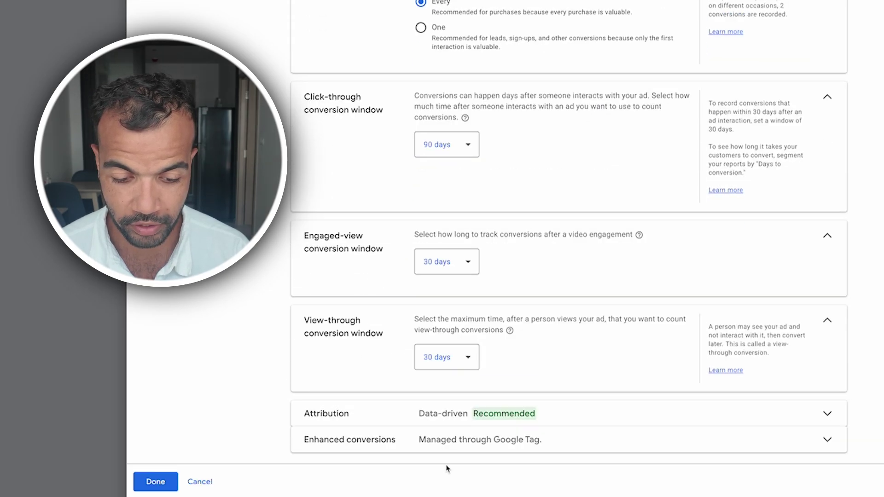
click(155, 481)
Set up the Begin Checkout action, excluded from default goals, with pasted name and 90-day click-through.
scroll(442, 248, up, 1)
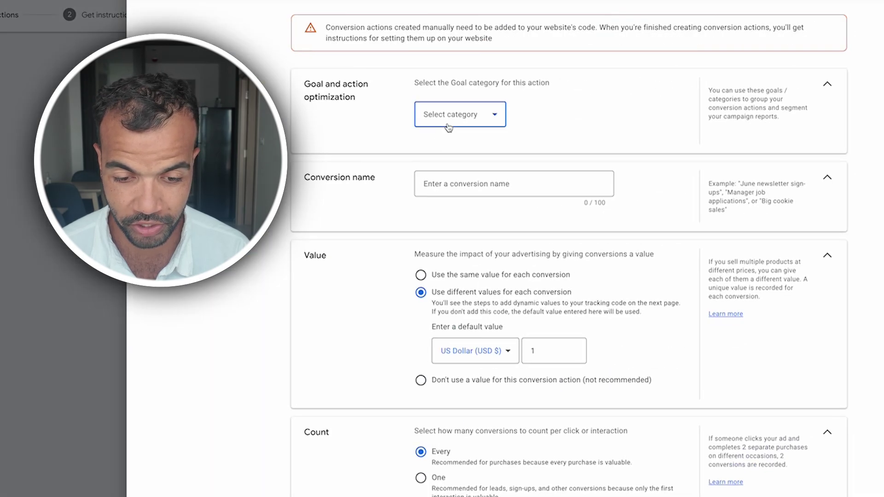
click(450, 114)
click(450, 192)
click(435, 188)
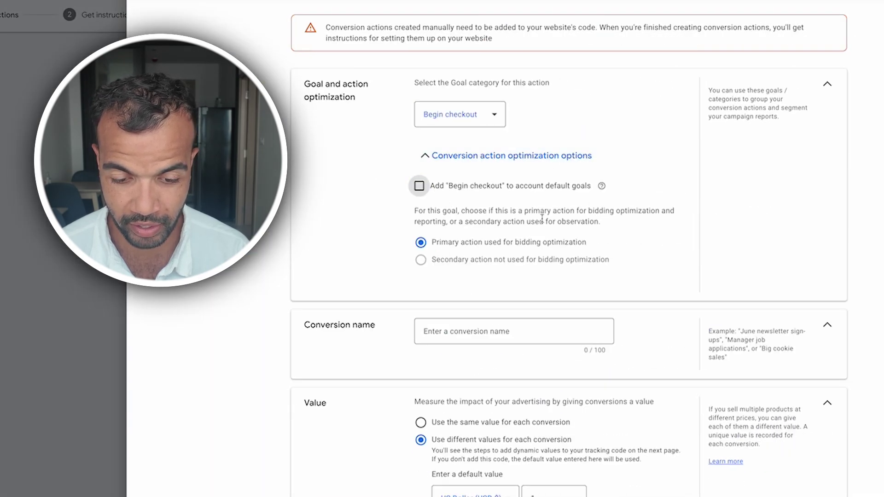
scroll(542, 218, down, 3)
click(513, 331)
text(dc | RRJ | Begin Checkout)
scroll(371, 251, down, 3)
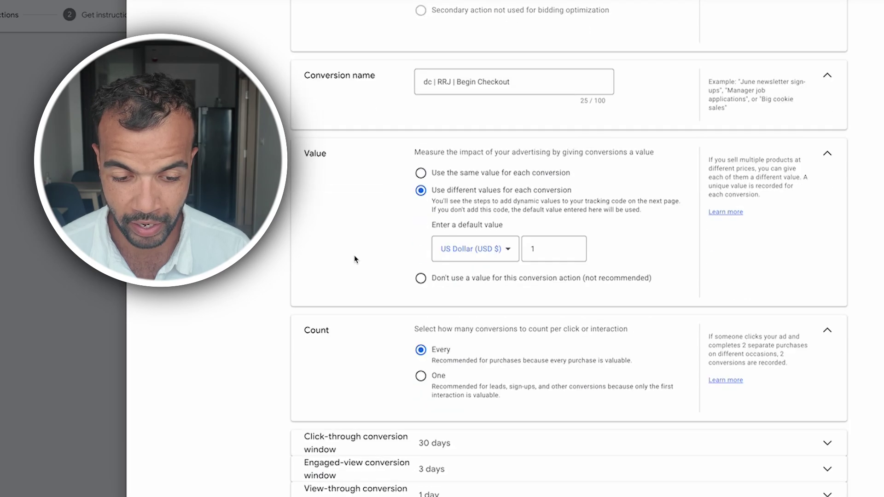
click(440, 426)
click(454, 406)
click(455, 409)
scroll(438, 451, down, 2)
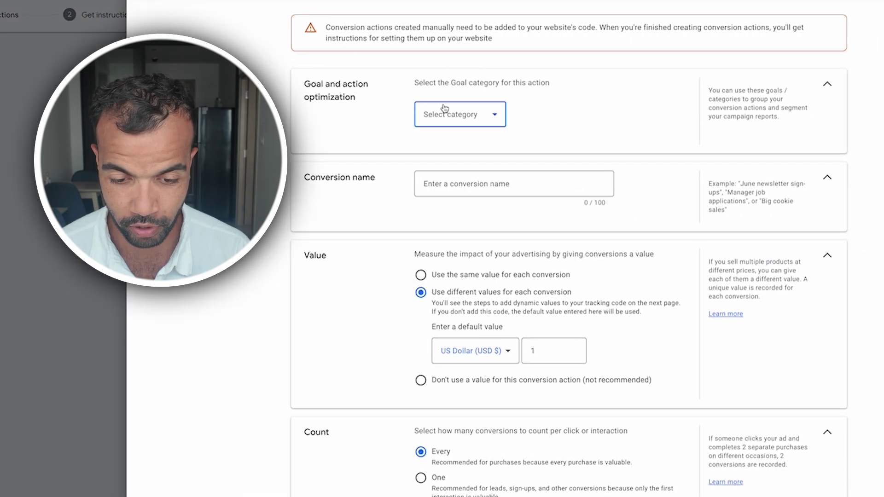
Set up the Page view action with a 'dc' name, 30-day engaged-view and 90-day click-through.
click(453, 114)
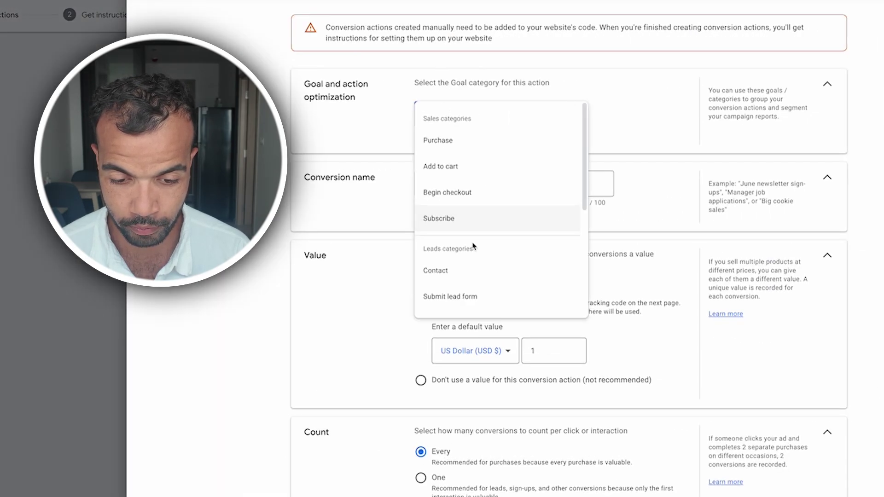
scroll(472, 246, down, 3)
click(479, 280)
click(513, 331)
text(d)
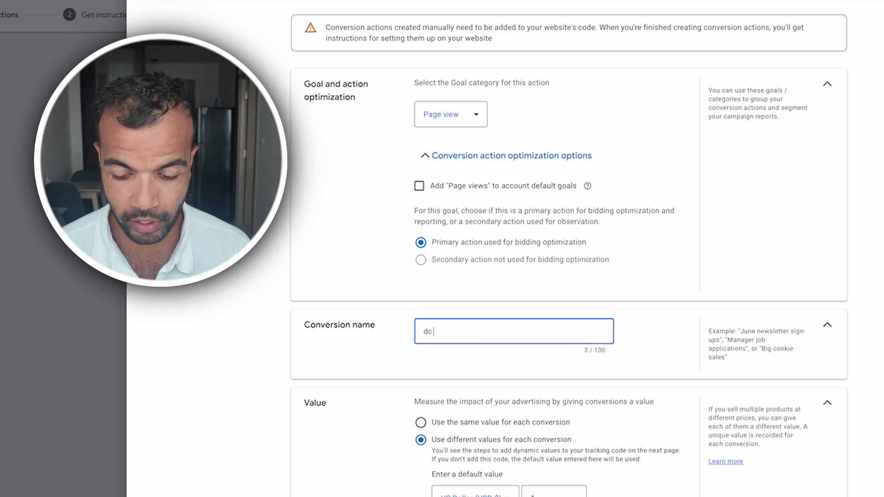
text(c)
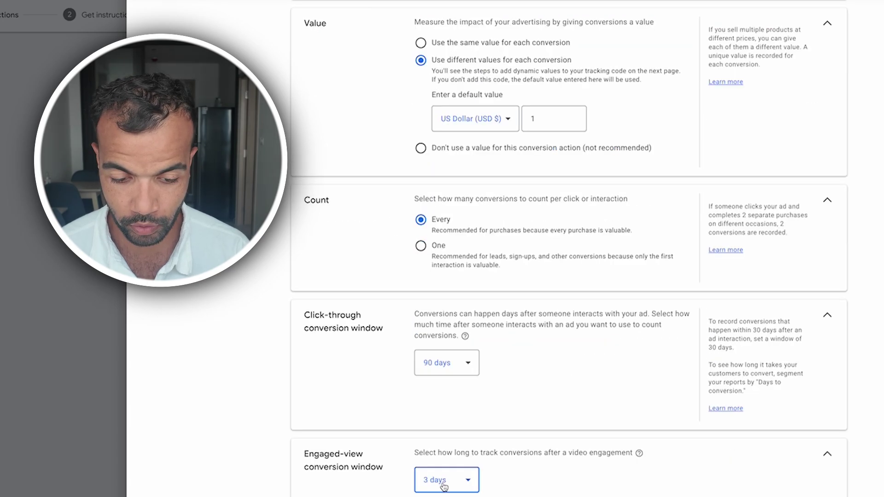
click(444, 477)
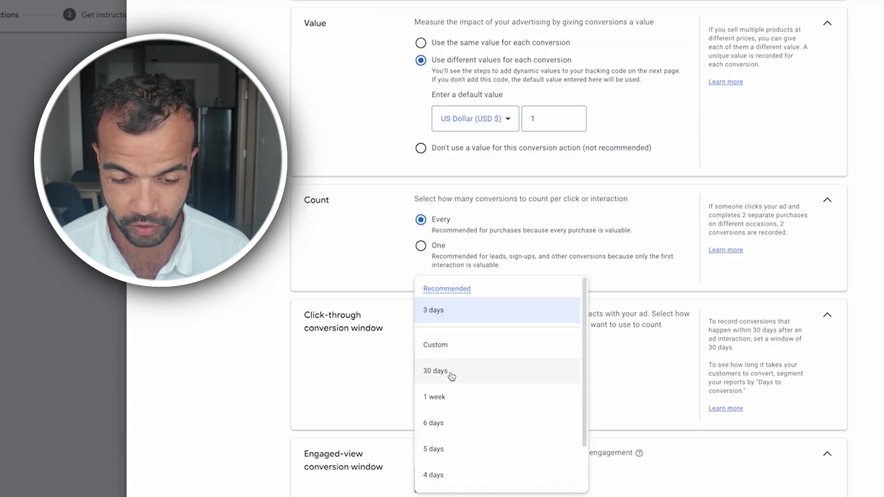
click(451, 369)
scroll(452, 376, down, 1)
click(446, 304)
click(398, 375)
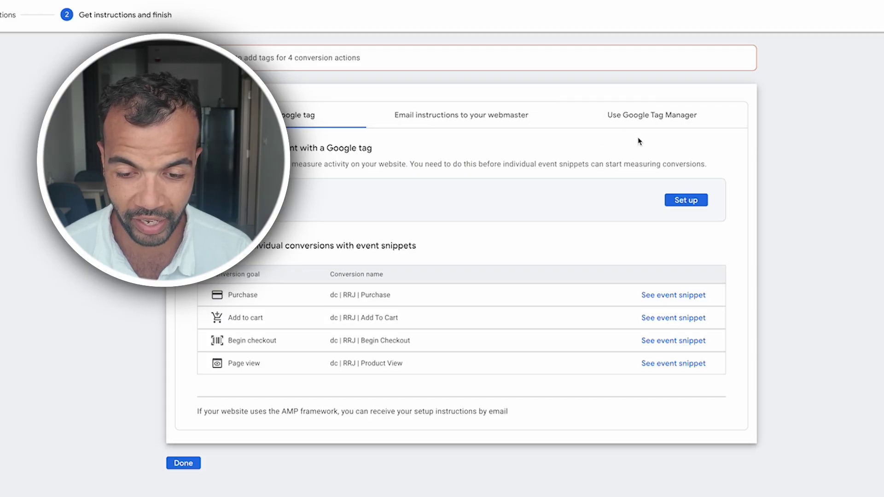
Copy the conversion ID and four labels from the Tag Manager instructions into the Google Doc.
click(623, 118)
drag(431, 175, 194, 192)
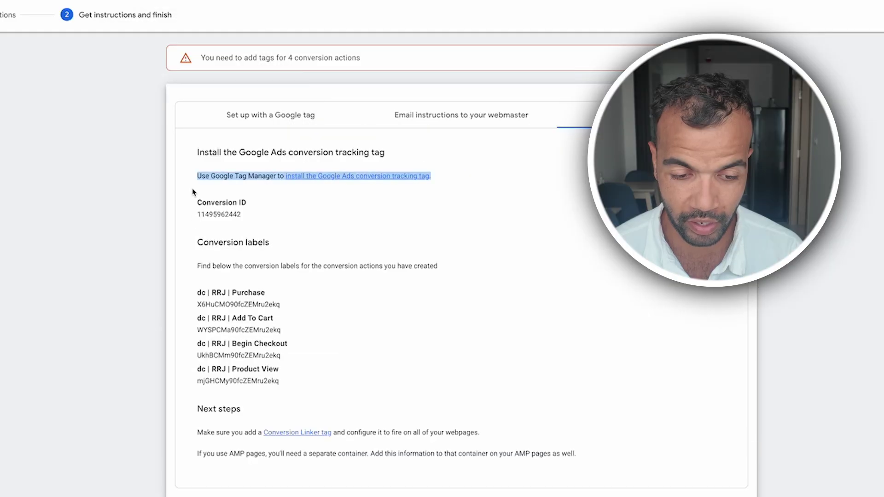
click(278, 228)
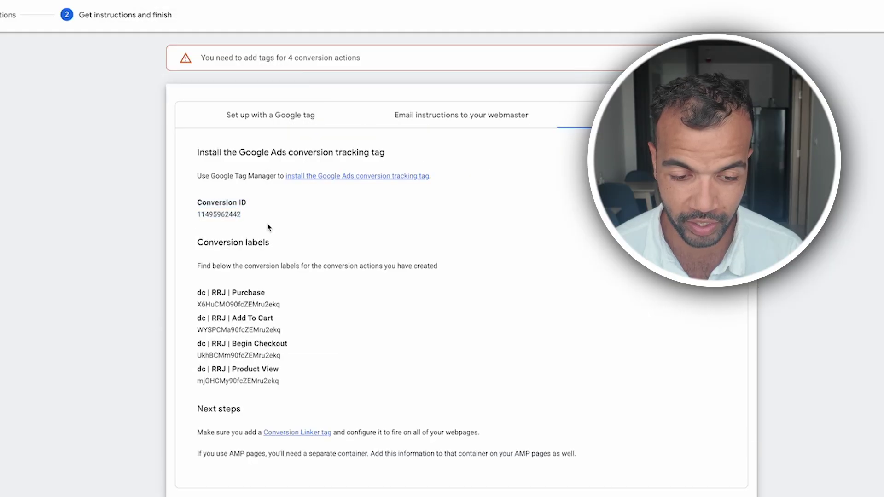
drag(192, 298, 300, 382)
drag(220, 409, 198, 295)
click(337, 304)
drag(309, 388, 193, 217)
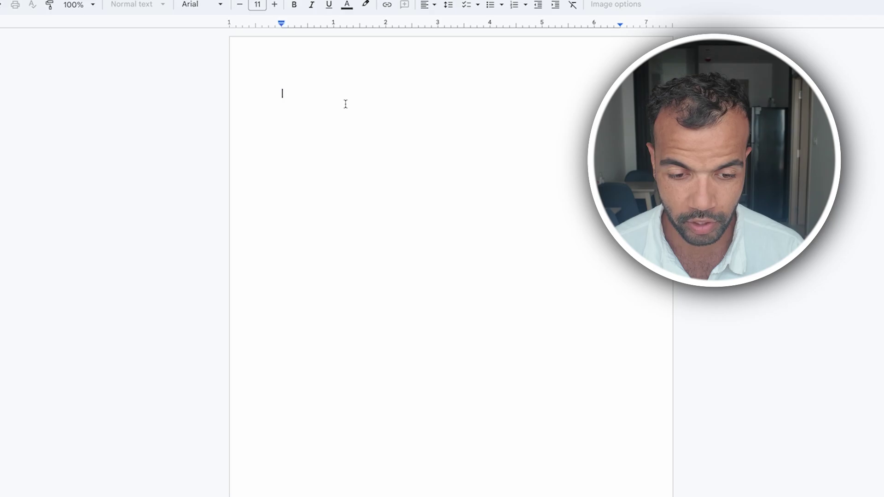
key(ctrl+v)
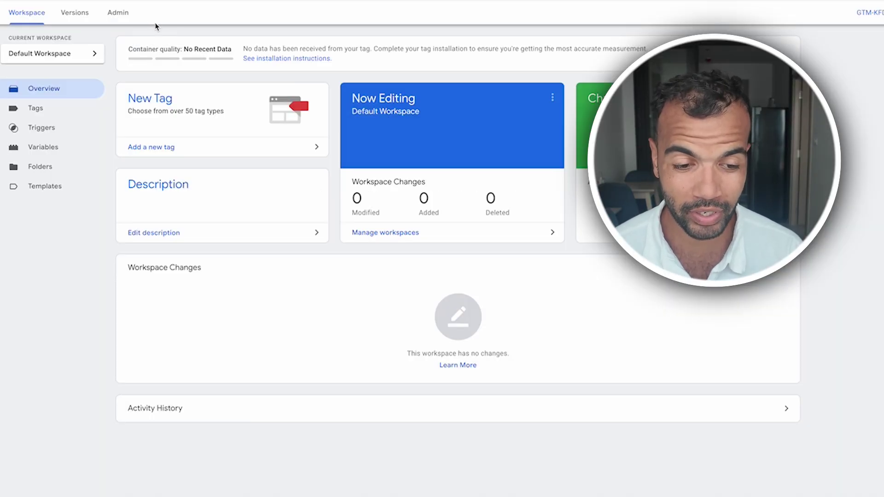
Import DemandCaptur_GTM_Workspace.json into Default Workspace as a merge and review the preview.
click(116, 11)
click(661, 180)
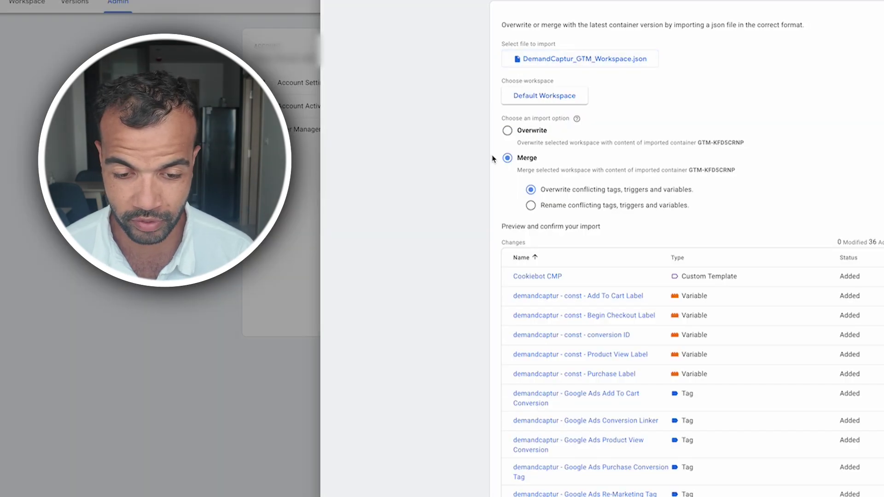
scroll(540, 162, down, 10)
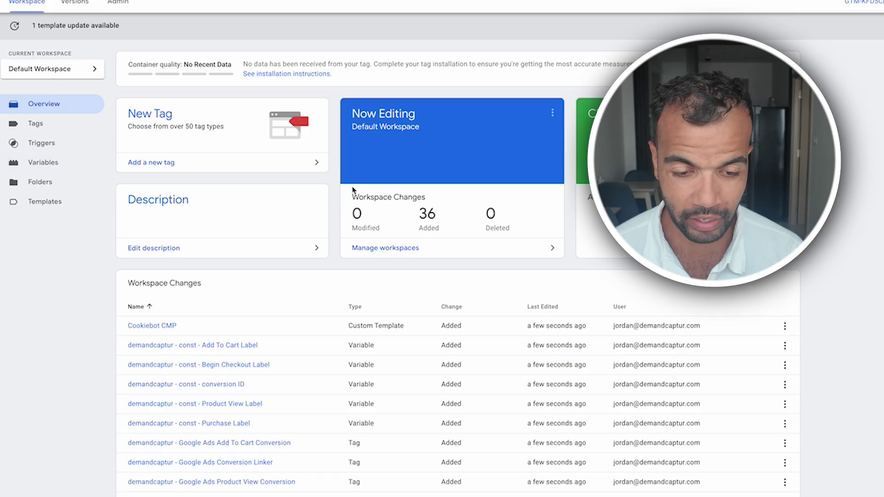
Fill the conversion ID constant variable with the Google Ads ID and save it.
click(87, 166)
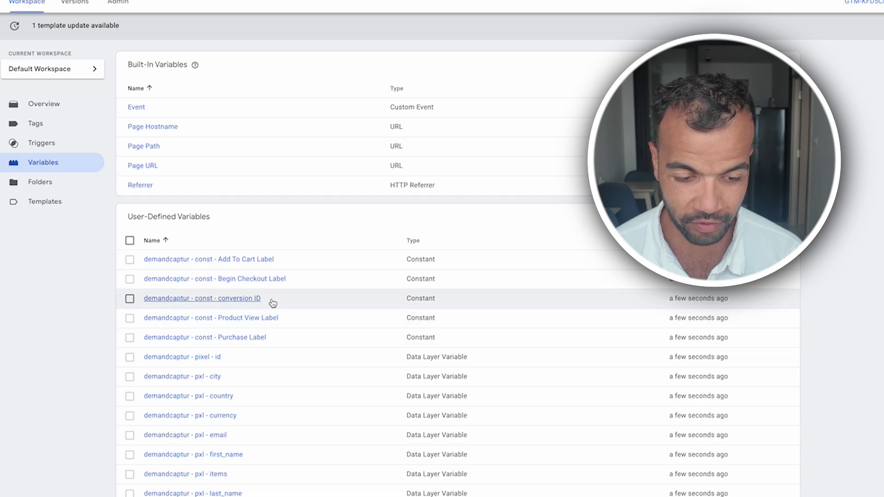
click(248, 298)
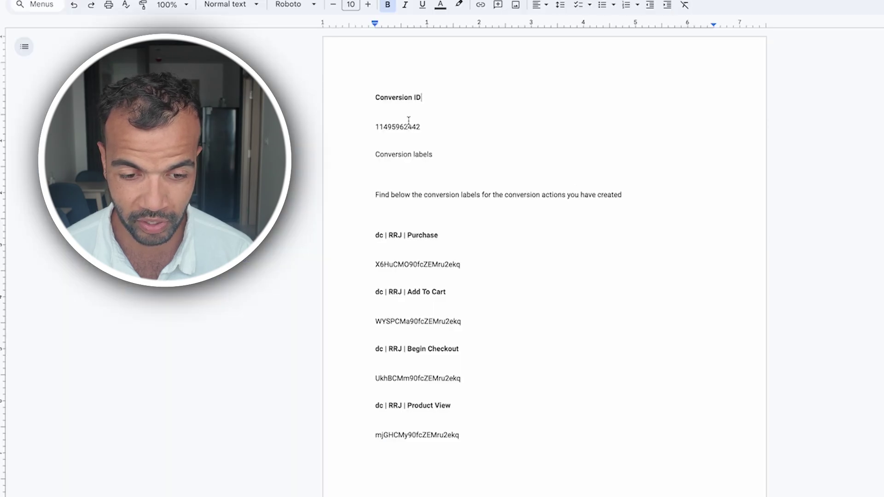
drag(367, 128, 507, 125)
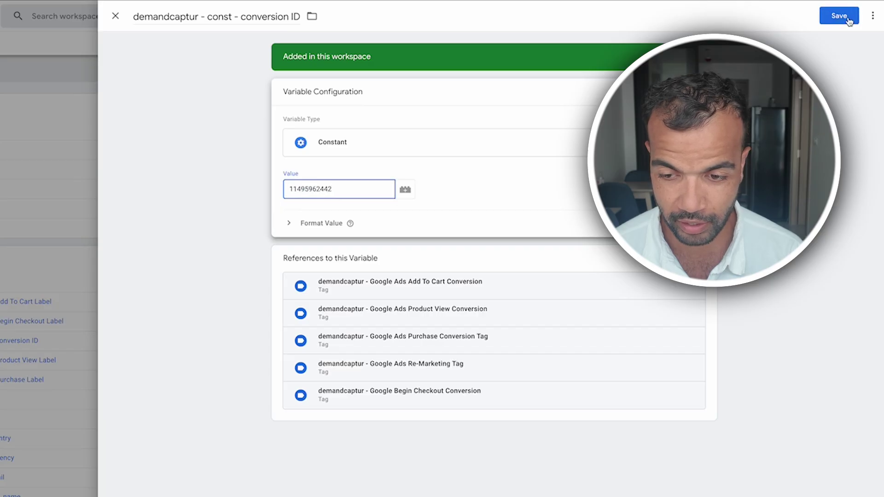
click(847, 19)
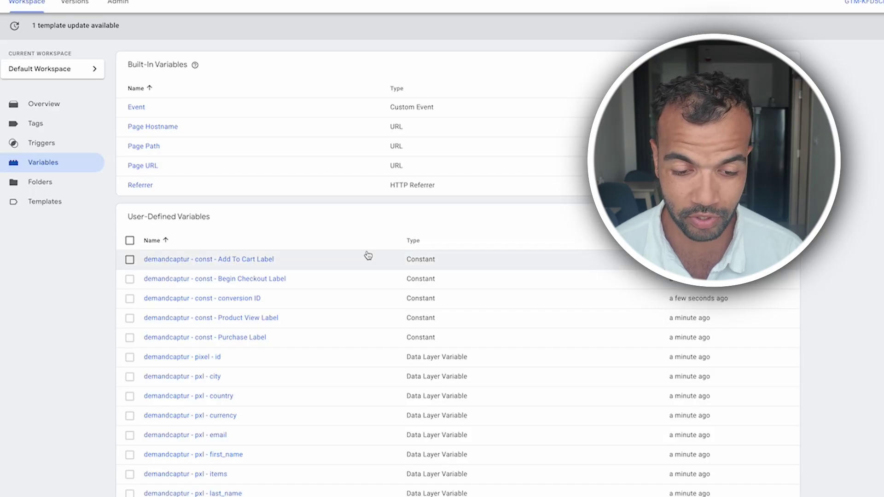
Replace the Purchase Label variable's placeholder with the Purchase conversion label and save.
click(258, 339)
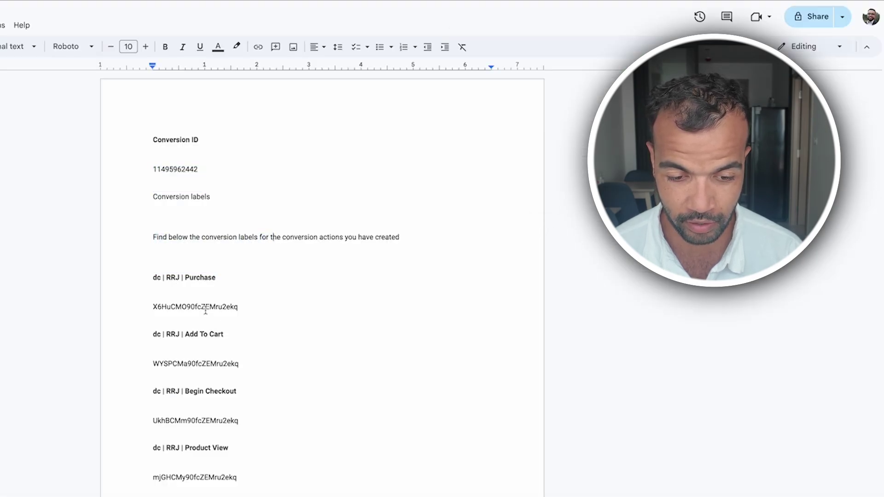
triple_click(205, 308)
key(ctrl+c)
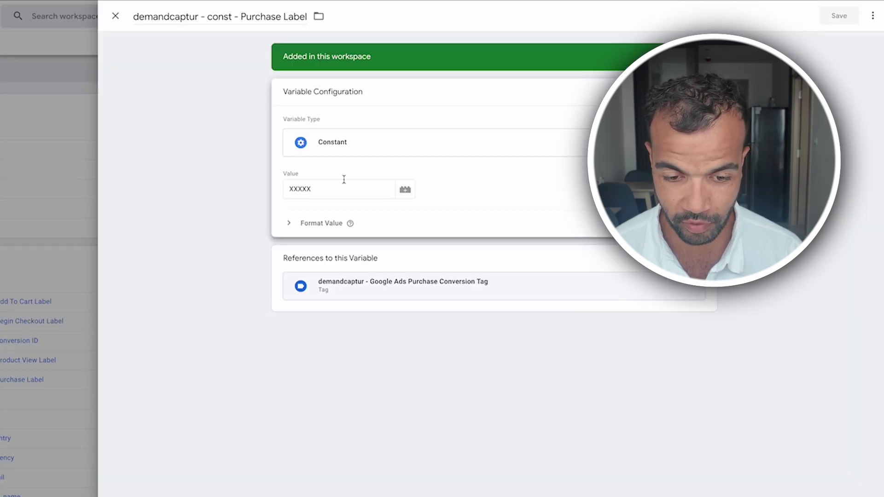
click(344, 189)
key(ctrl+a)
key(ctrl+v)
click(838, 16)
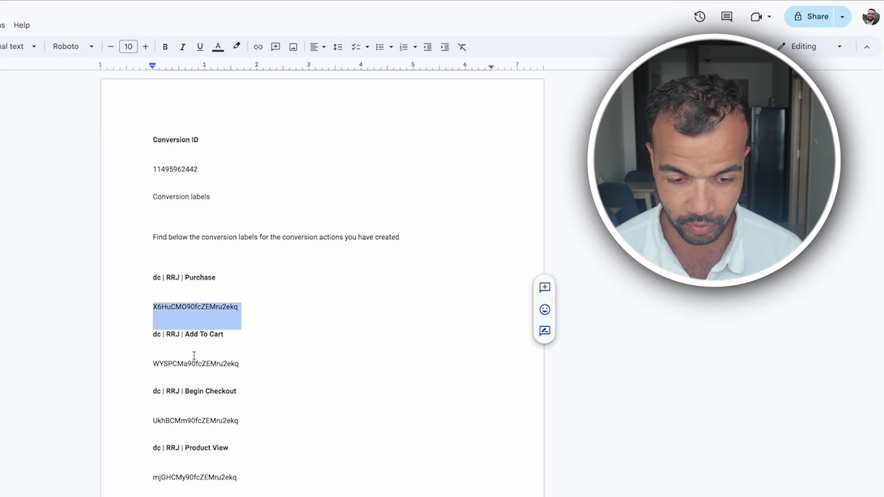
Paste the Add To Cart conversion label into the Add To Cart Label variable.
triple_click(194, 364)
key(ctrl+c)
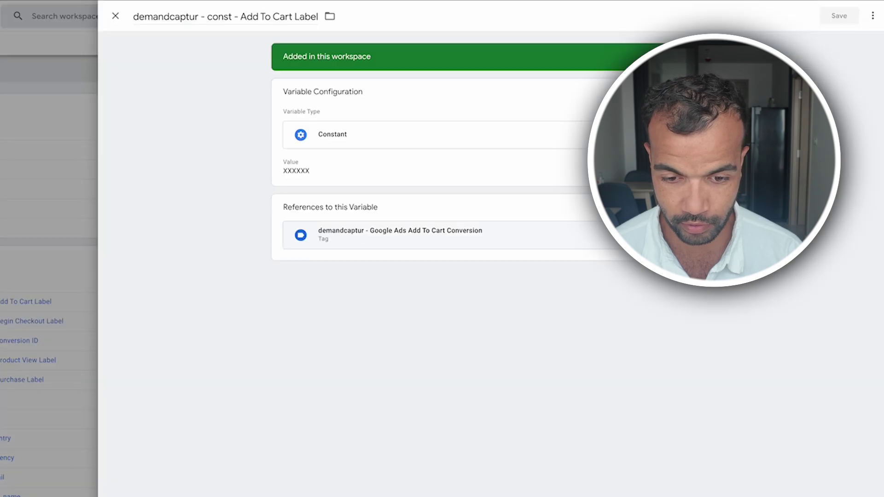
click(460, 107)
key(ctrl+a)
key(ctrl+v)
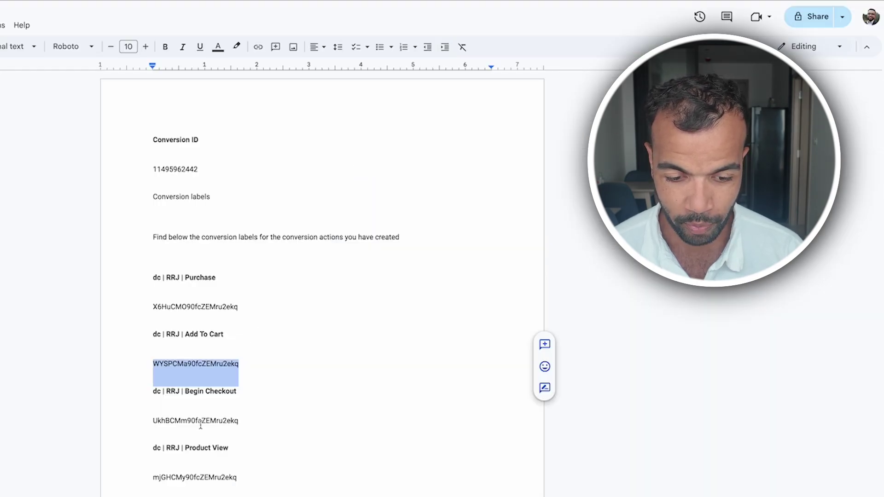
Replace the Begin Checkout Label value with its conversion label and save.
triple_click(201, 422)
key(ctrl+c)
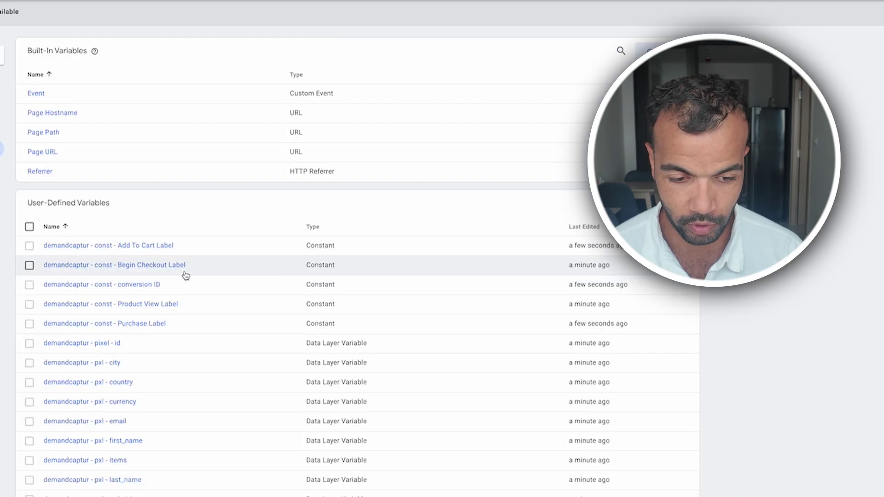
click(178, 265)
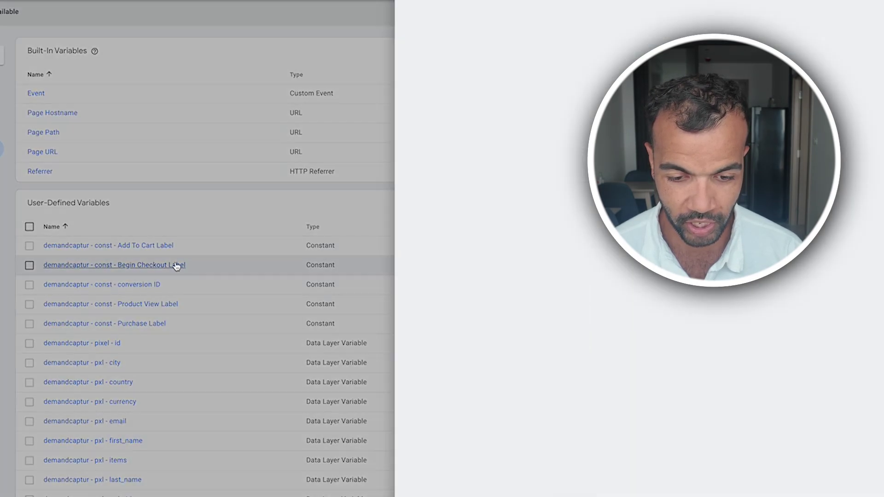
double_click(332, 191)
key(ctrl+v)
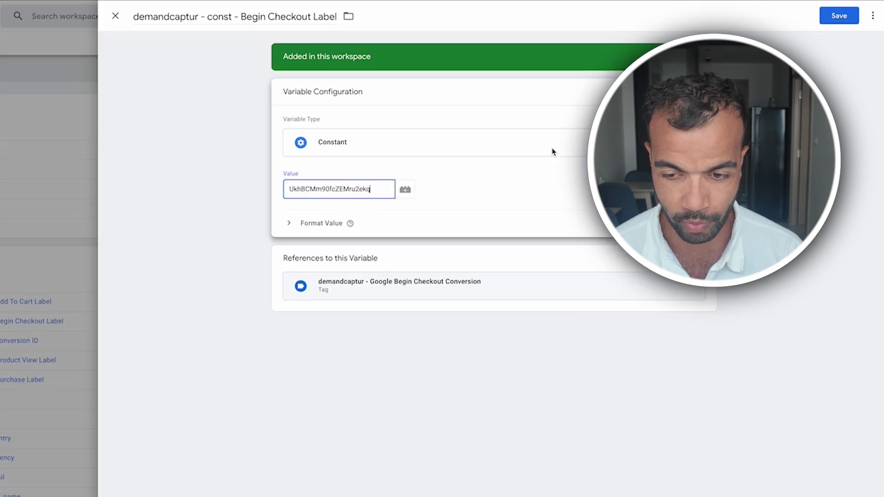
click(846, 17)
Replace the Product View Label value with its conversion label and save.
click(51, 360)
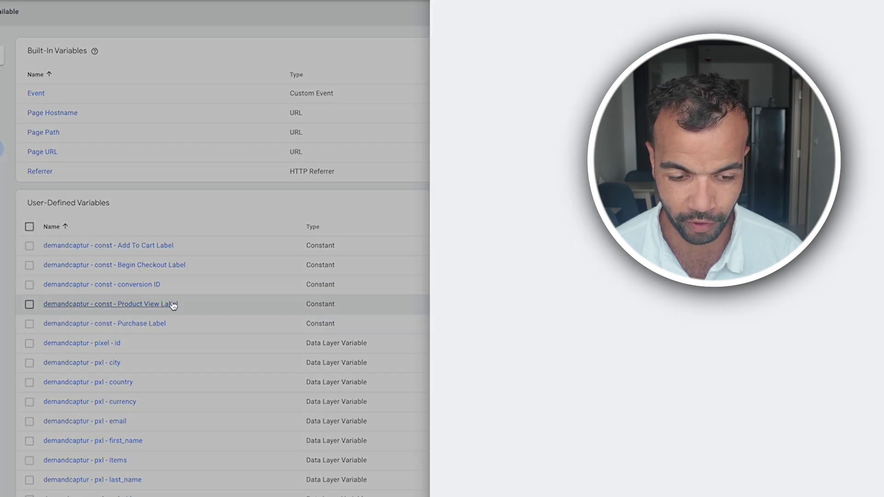
double_click(192, 477)
key(ctrl+c)
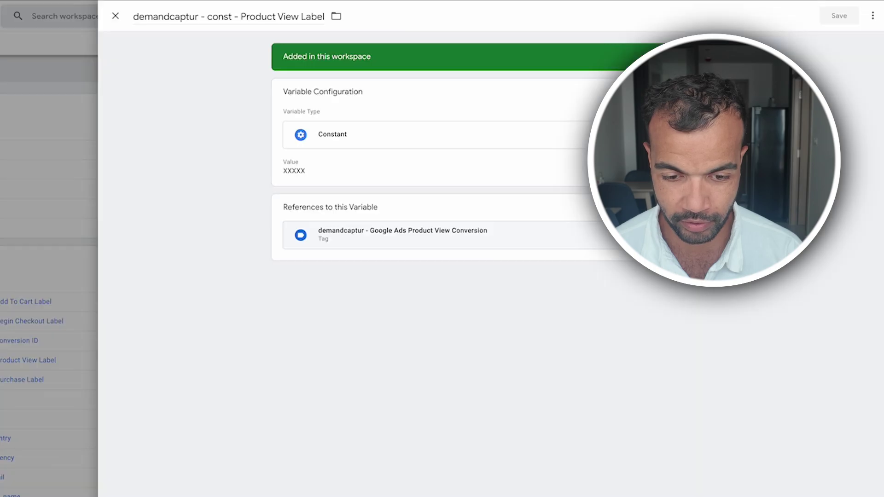
click(314, 203)
double_click(322, 189)
key(ctrl+v)
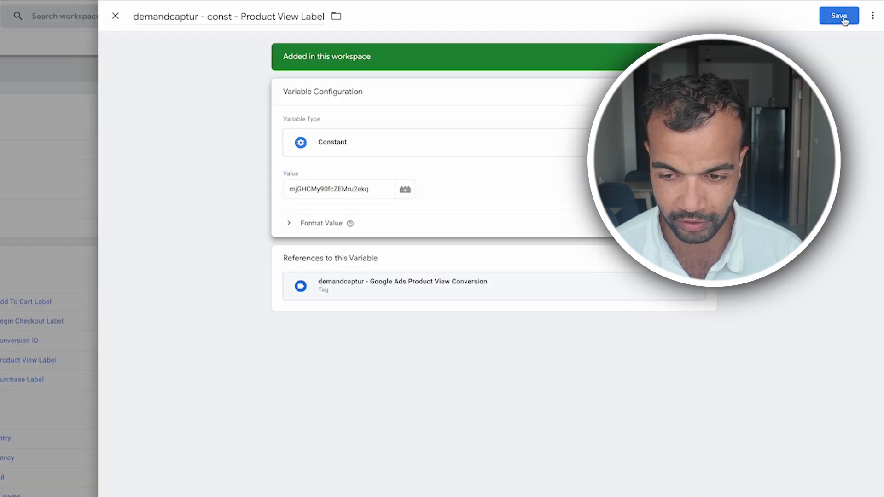
click(843, 20)
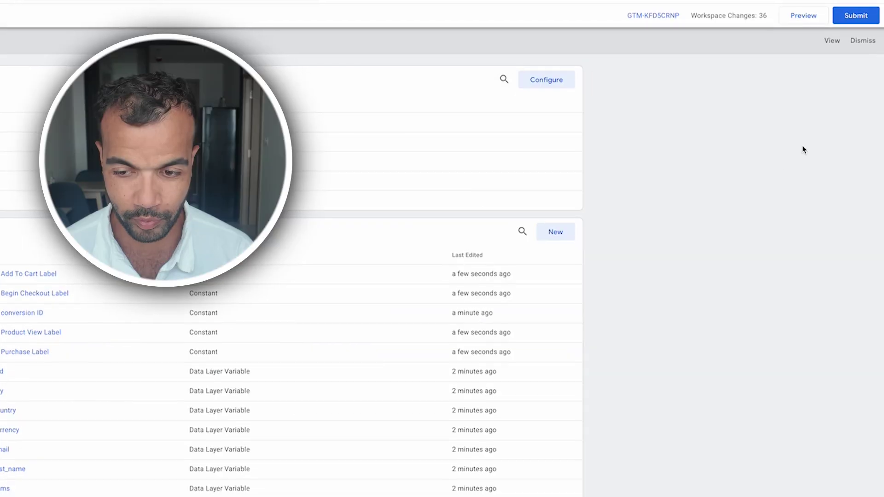
Submit and publish the workspace as Version 2, then copy container ID GTM-KFD5CRNP.
click(864, 18)
click(840, 22)
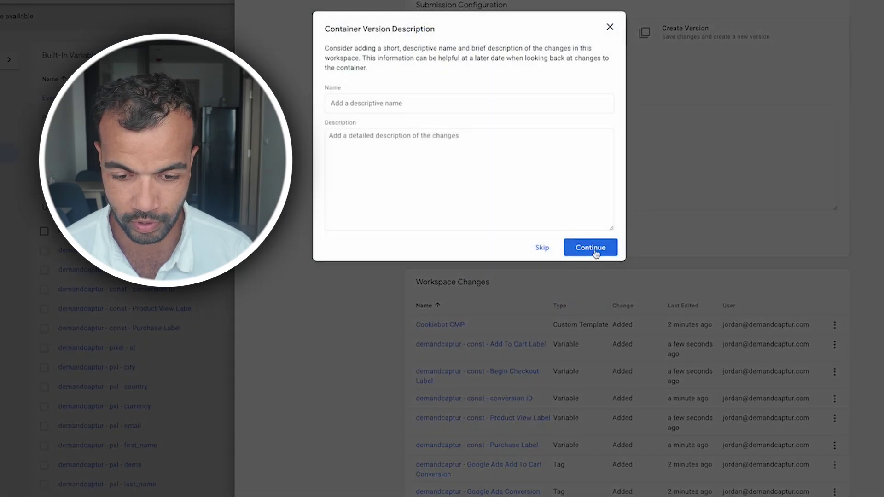
click(592, 247)
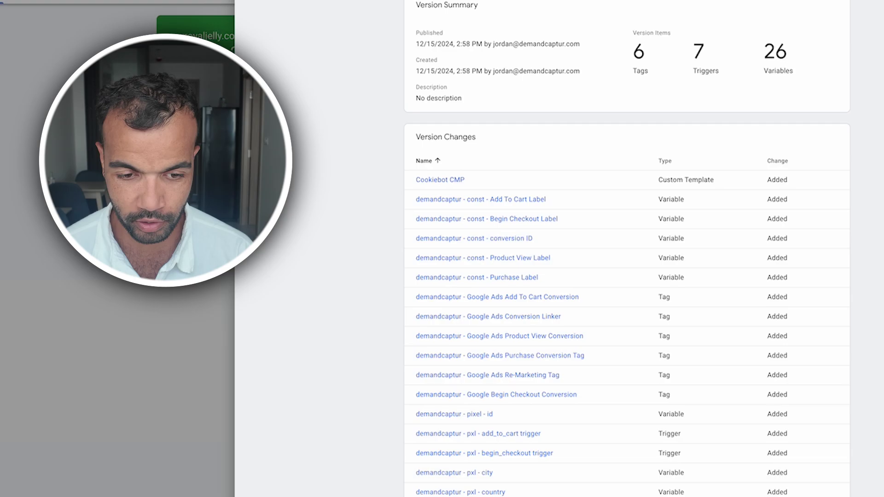
key(Escape)
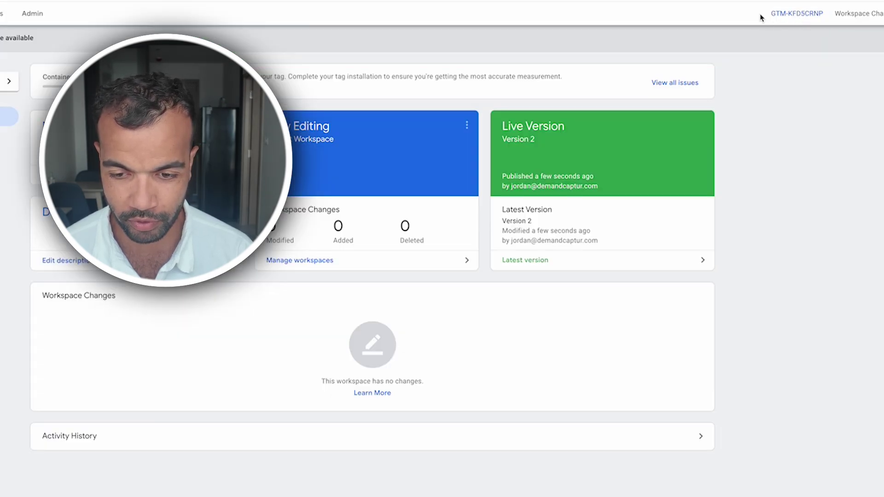
drag(760, 17, 834, 17)
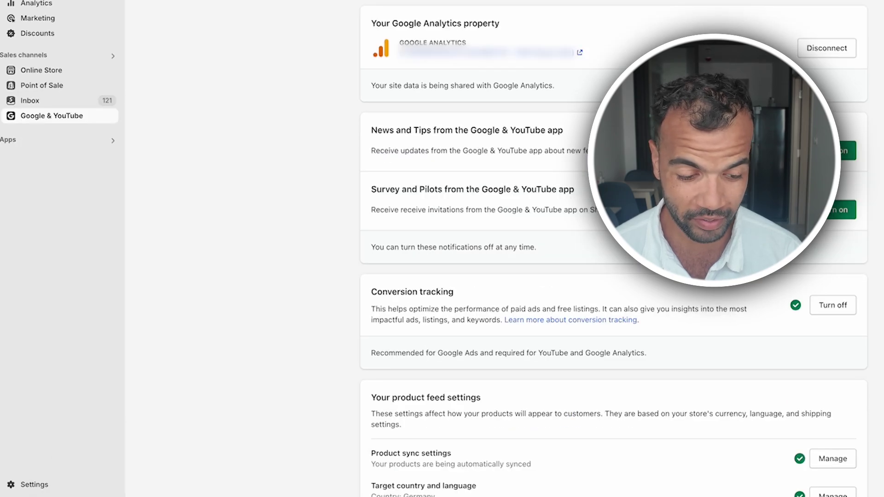
Add a custom pixel named 'Google Conversion Pixel' under Settings > Customer events.
click(46, 486)
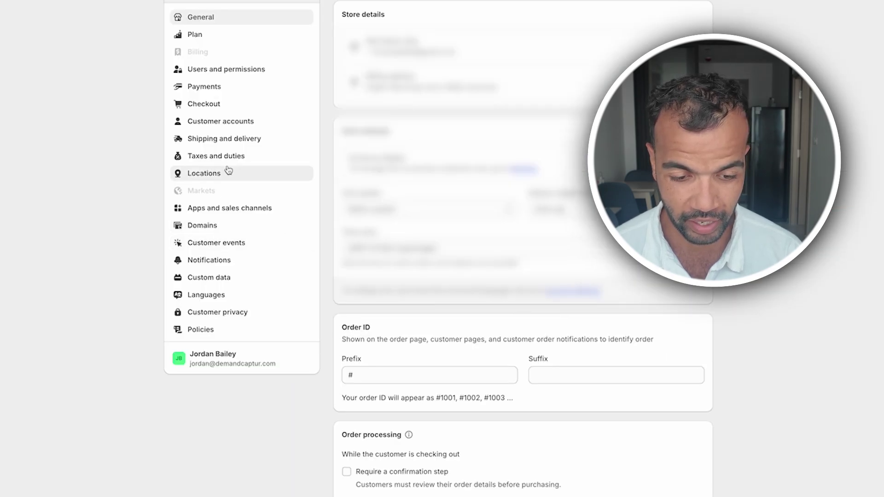
click(219, 244)
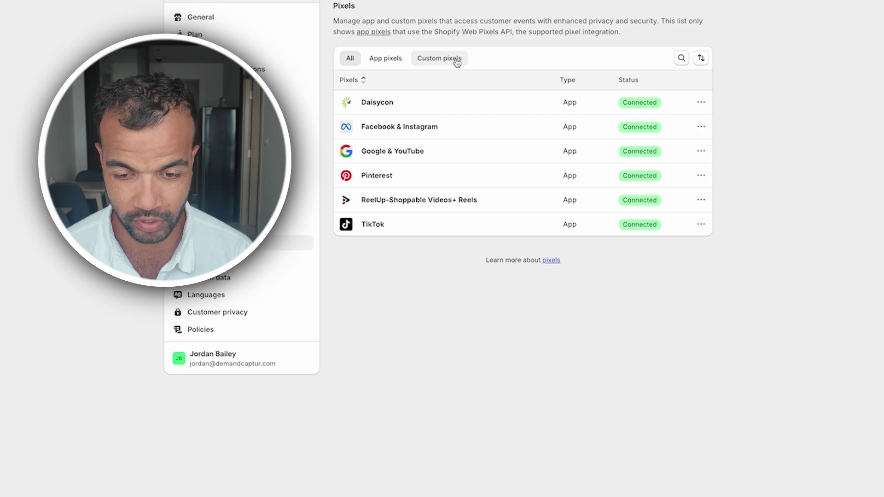
click(456, 61)
click(522, 128)
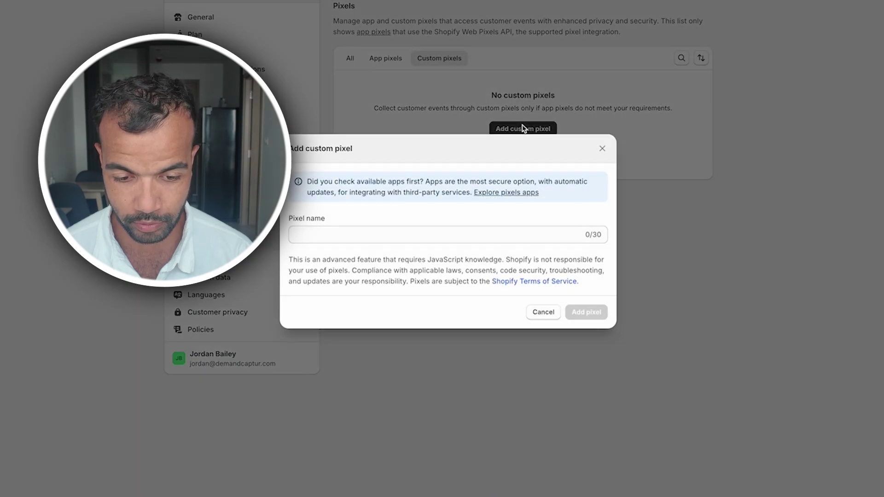
click(422, 235)
text(Google)
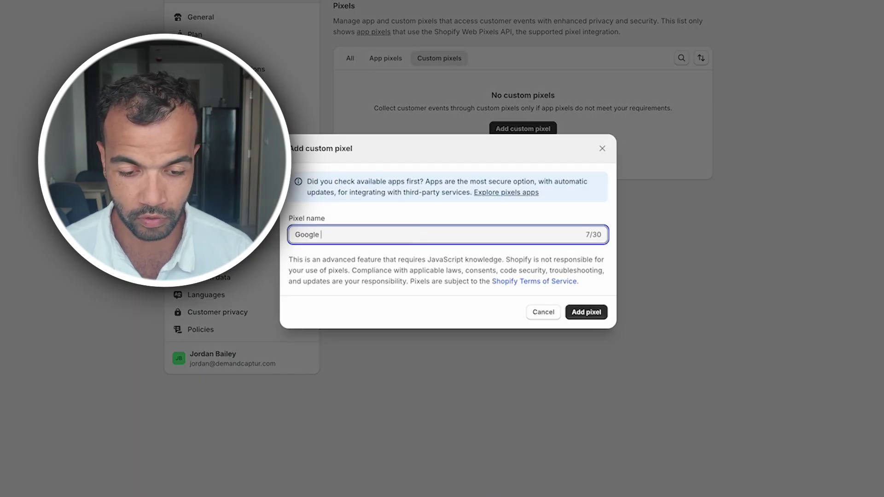
text( Conversion Pixel)
key(Return)
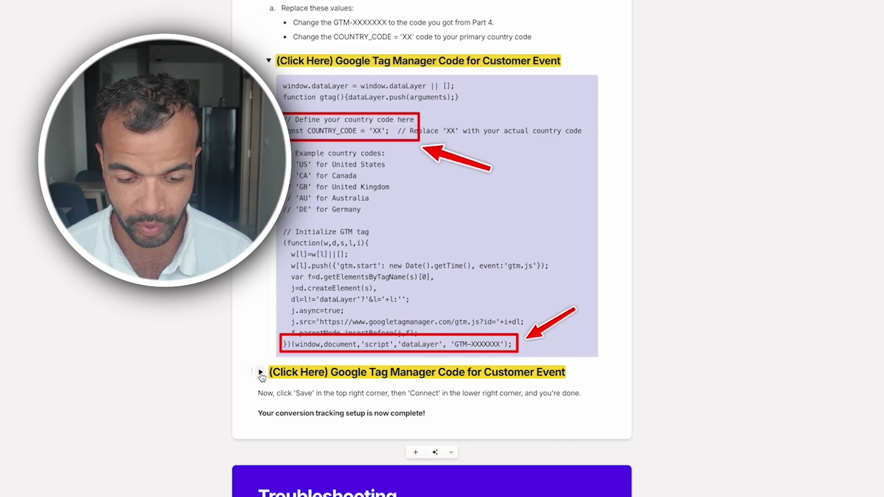
Replace the pixel's code with the guide's second Google Tag Manager snippet.
click(307, 374)
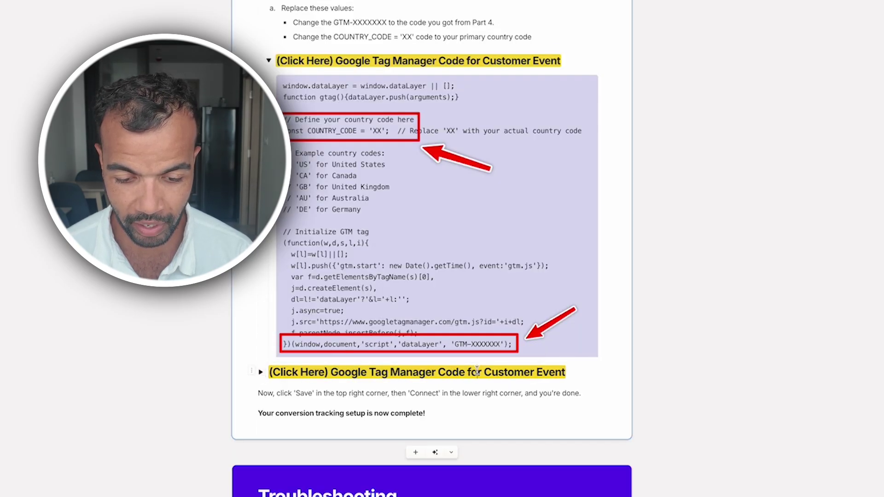
scroll(519, 367, down, 3)
click(260, 371)
key(ctrl+a)
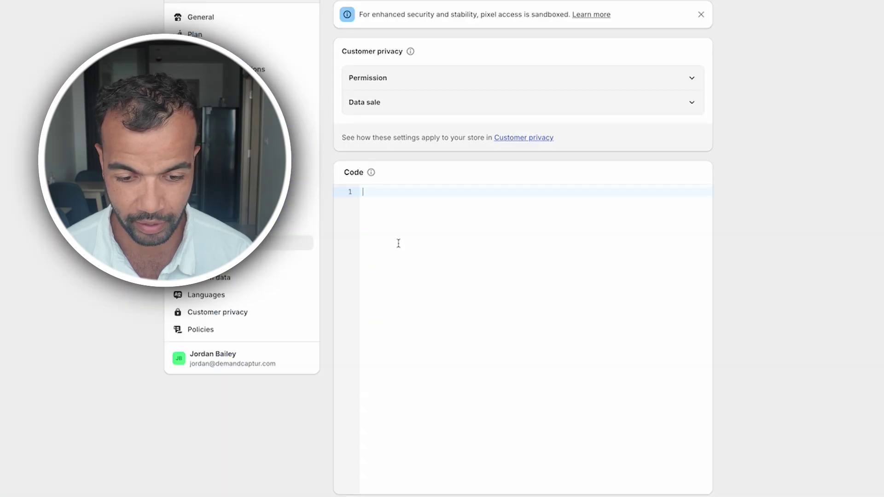
key(ctrl+v)
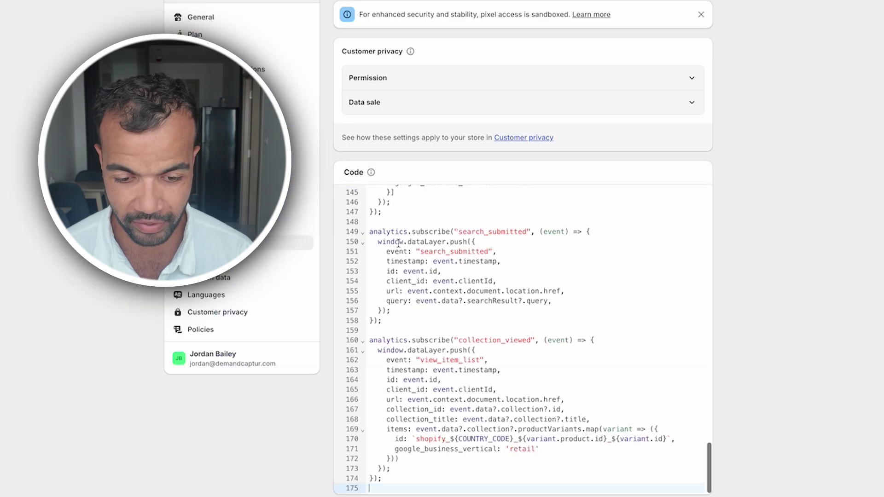
scroll(398, 243, up, 20)
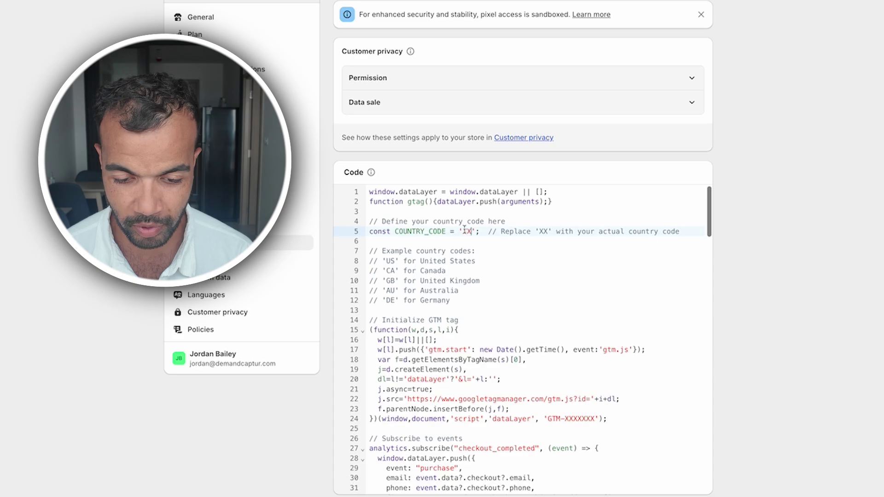
Locate the XX country code placeholder and copy container ID KFD5CRNP from the doc.
drag(468, 285, 461, 272)
click(460, 260)
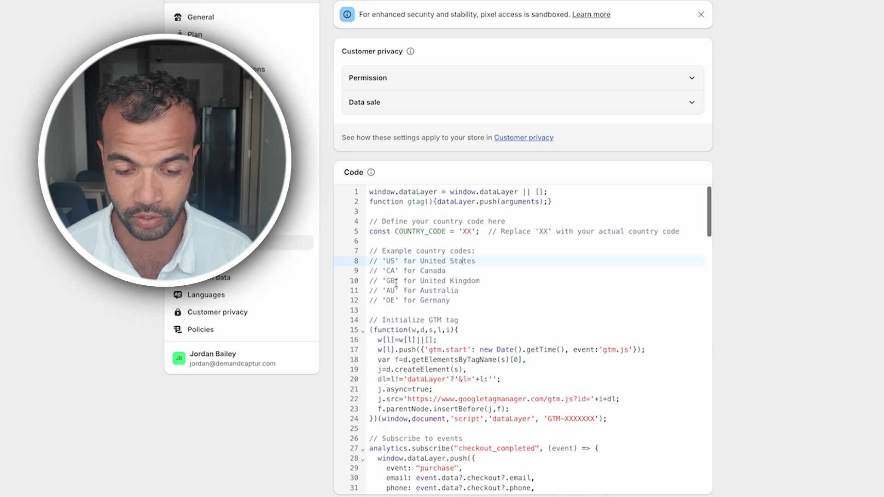
double_click(468, 231)
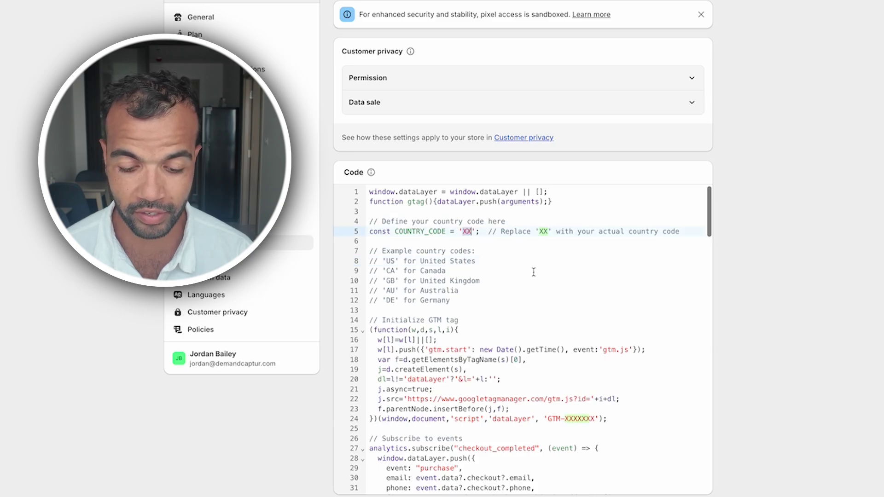
scroll(531, 284, down, 1)
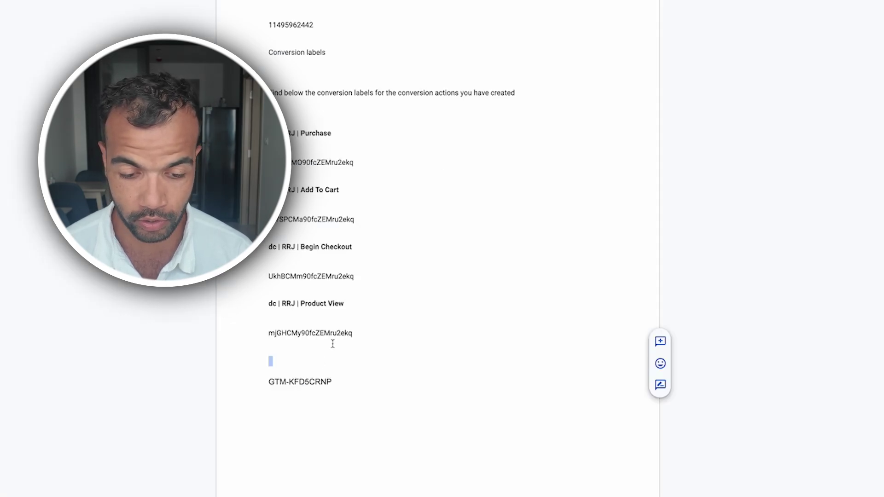
drag(289, 381, 389, 379)
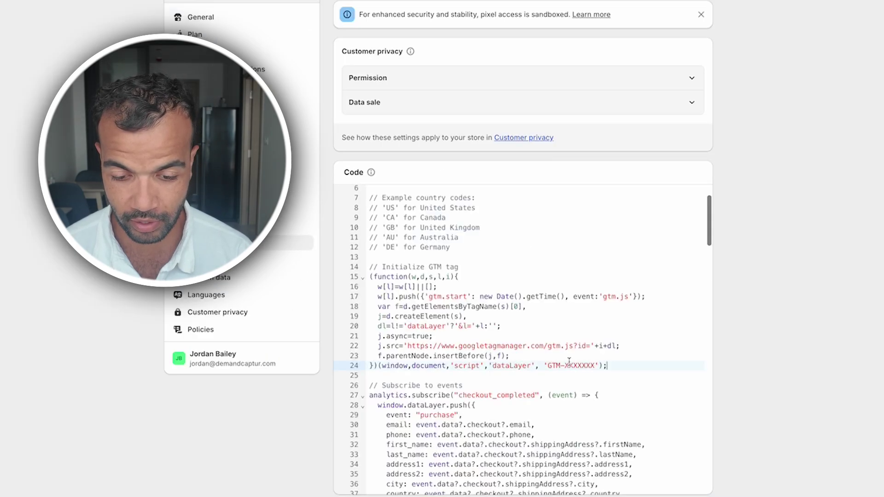
Replace the XXXXXXX placeholder on line 24 with KFD5CRNP, then save the pixel and connect it to the store.
key(Return)
key(BackSpace)
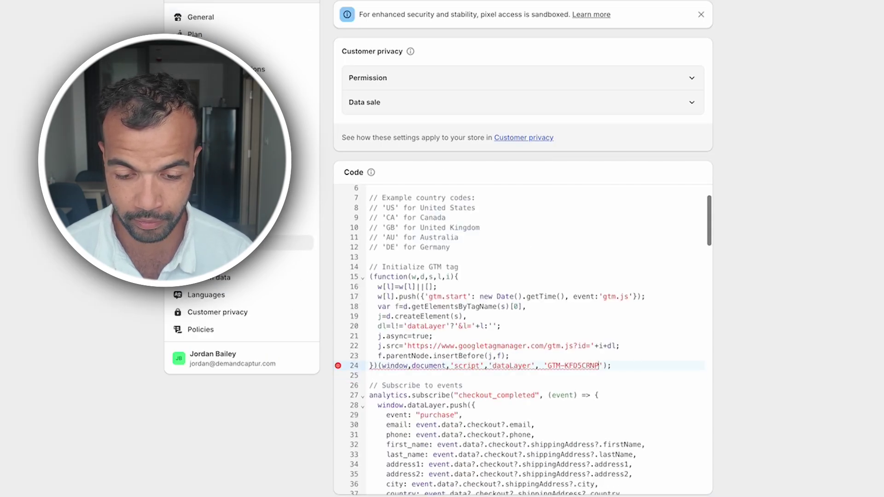
click(618, 357)
scroll(617, 357, down, 3)
scroll(667, 276, up, 6)
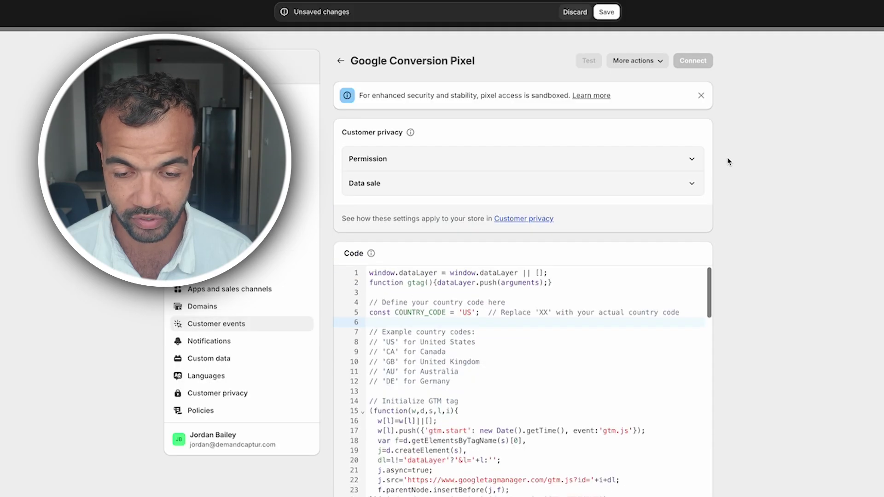
click(607, 12)
click(692, 53)
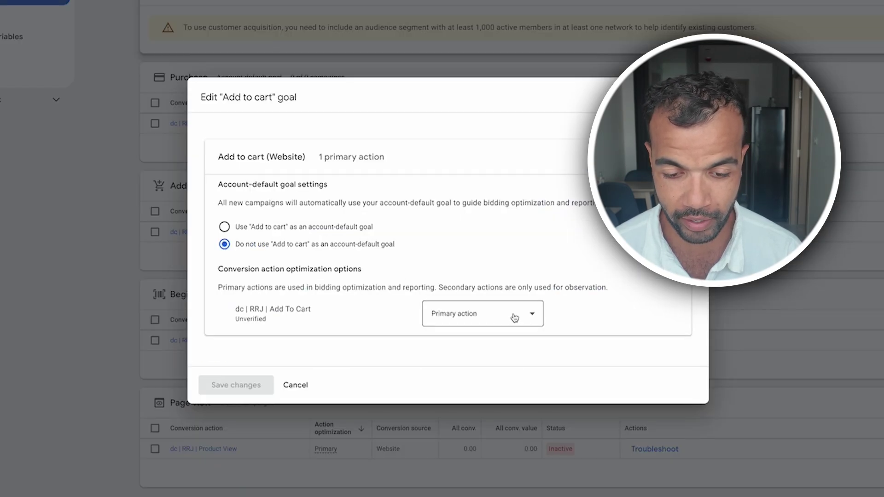
Change the Add To Cart and Begin Checkout goals to Secondary action and save each.
click(514, 318)
click(460, 338)
click(236, 384)
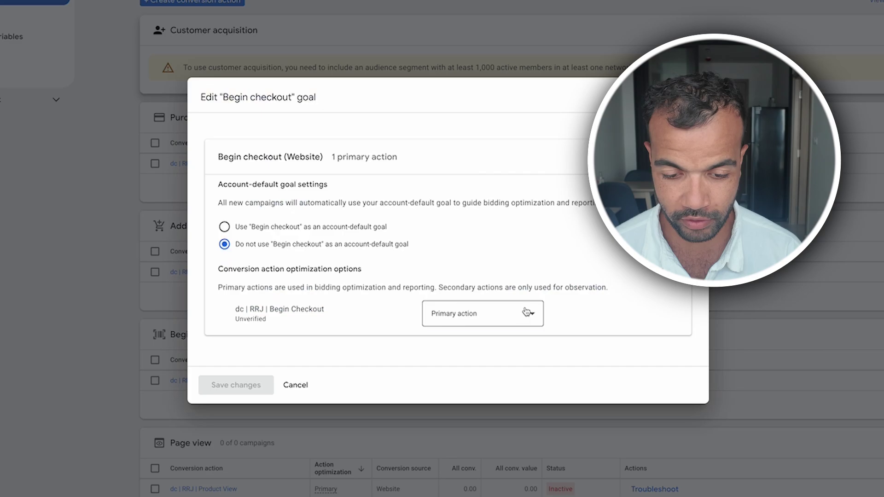
click(507, 313)
click(469, 346)
click(229, 389)
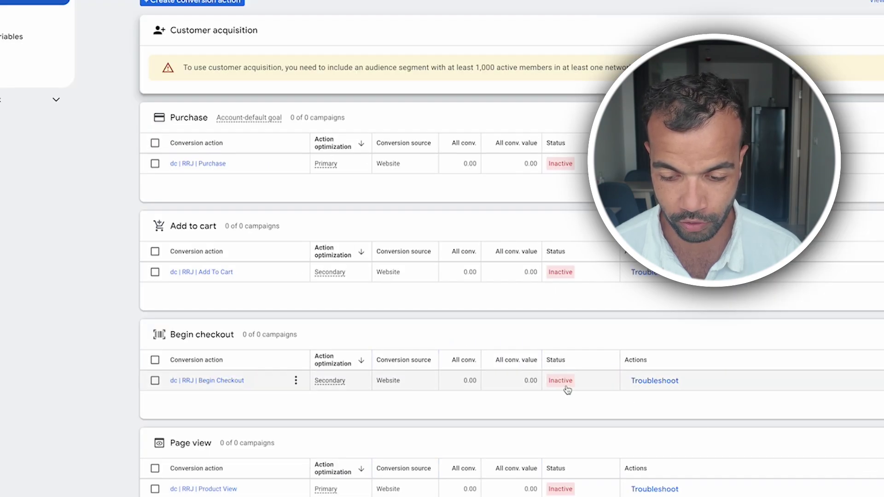
Change the Page view goal's Product View to Secondary action and save it.
click(325, 488)
click(483, 318)
click(461, 343)
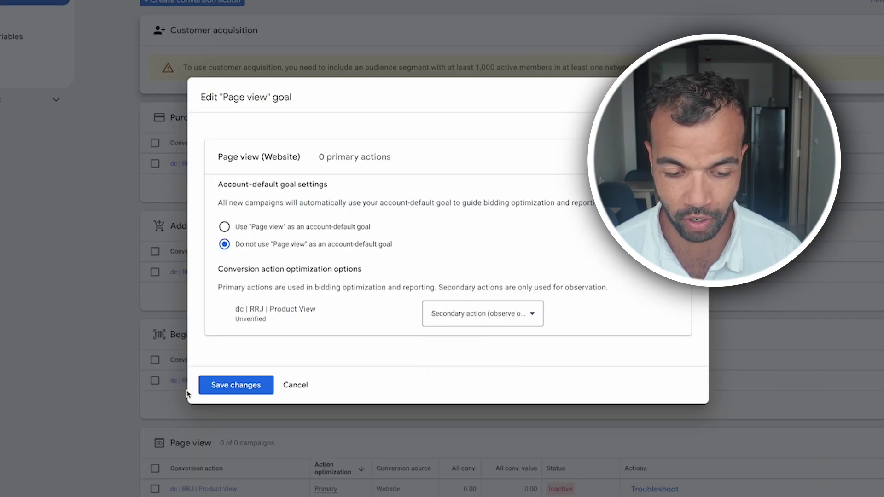
click(220, 391)
scroll(250, 424, down, 1)
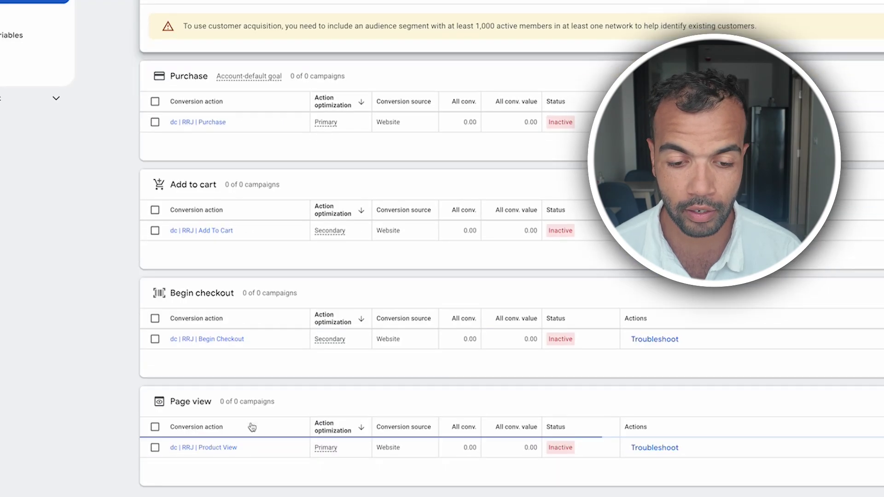
scroll(239, 121, up, 1)
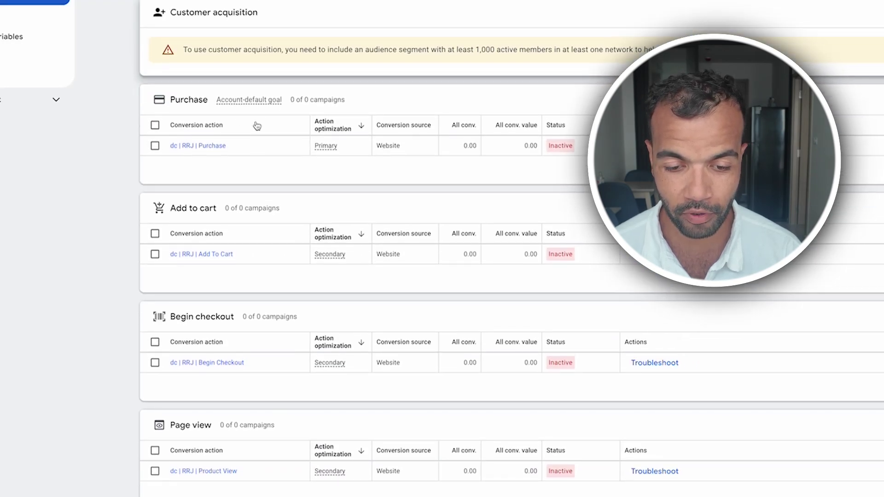